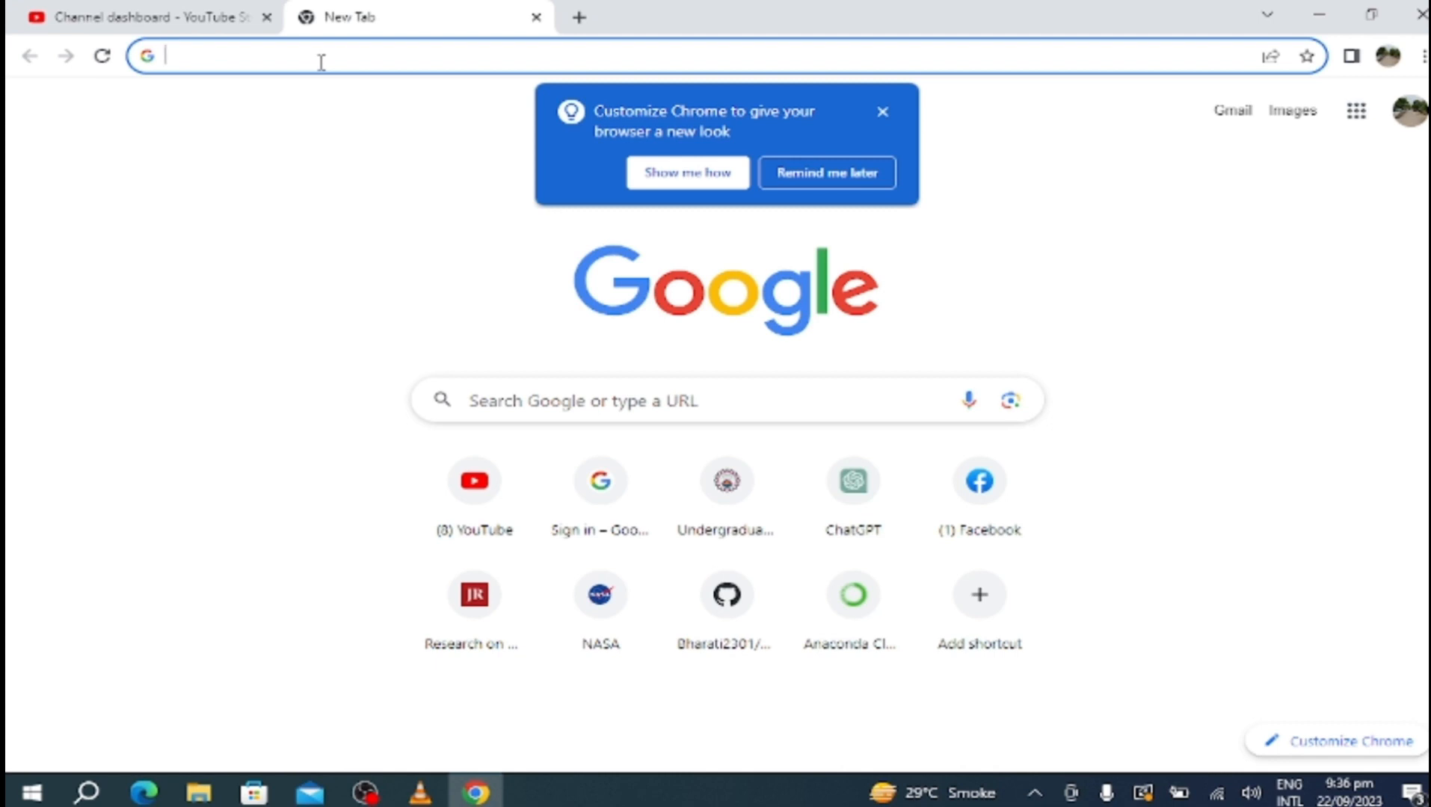
Step: Search for "fbr iris", open the IRIS 2.0 - FBR site and close the pop-ups covering its login form
{"action": "type", "text": "fbr iris"}
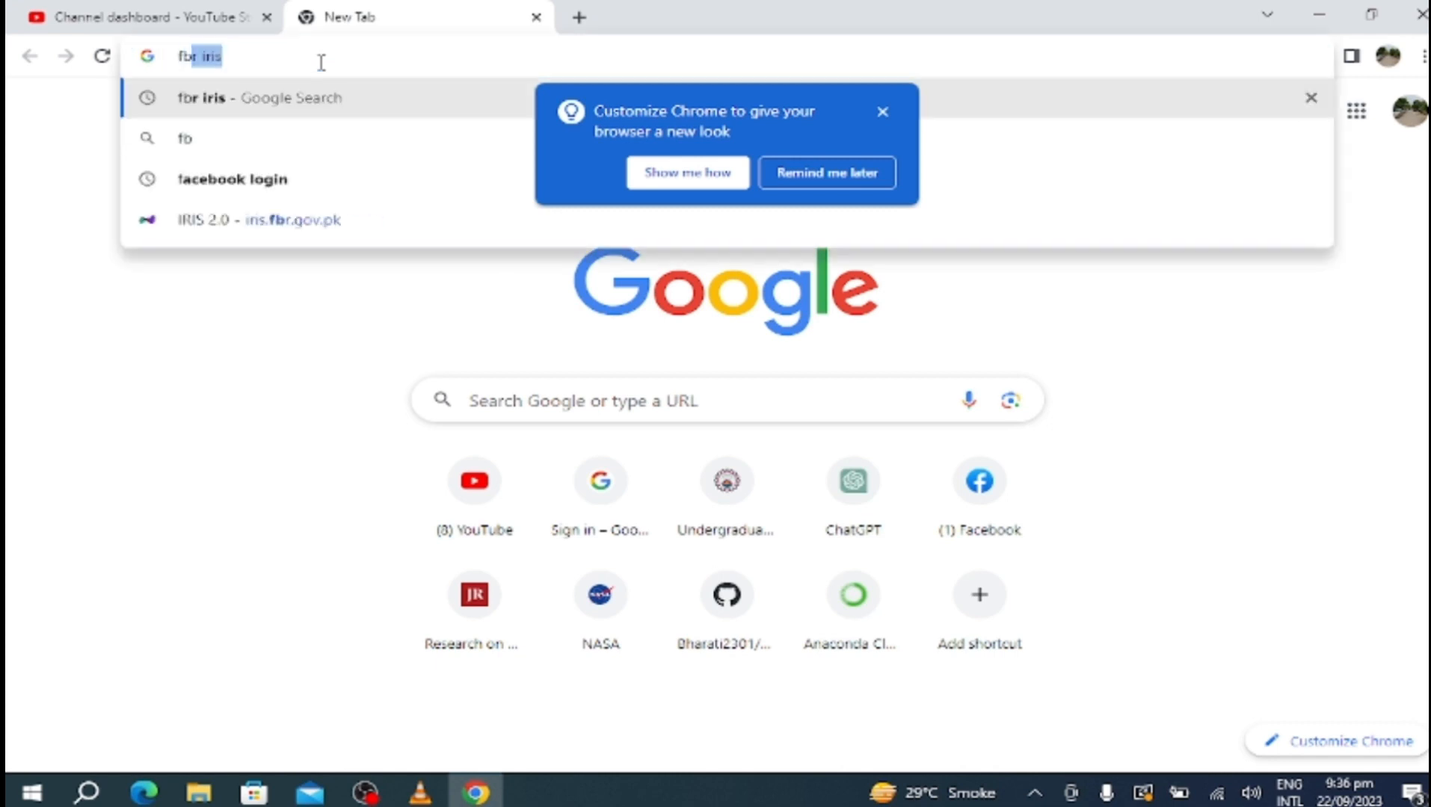
{"action": "key", "text": "Right"}
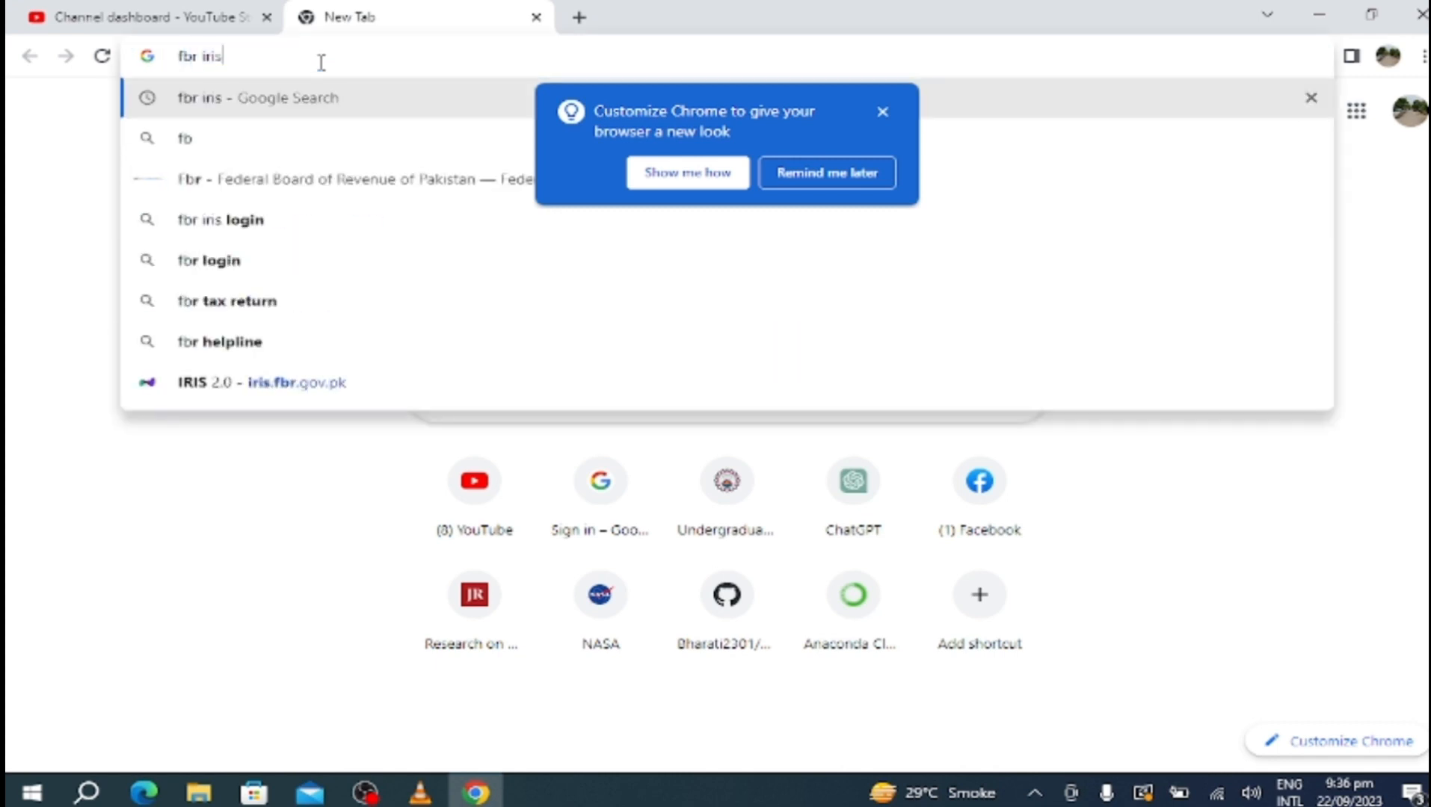
{"action": "key", "text": "Return"}
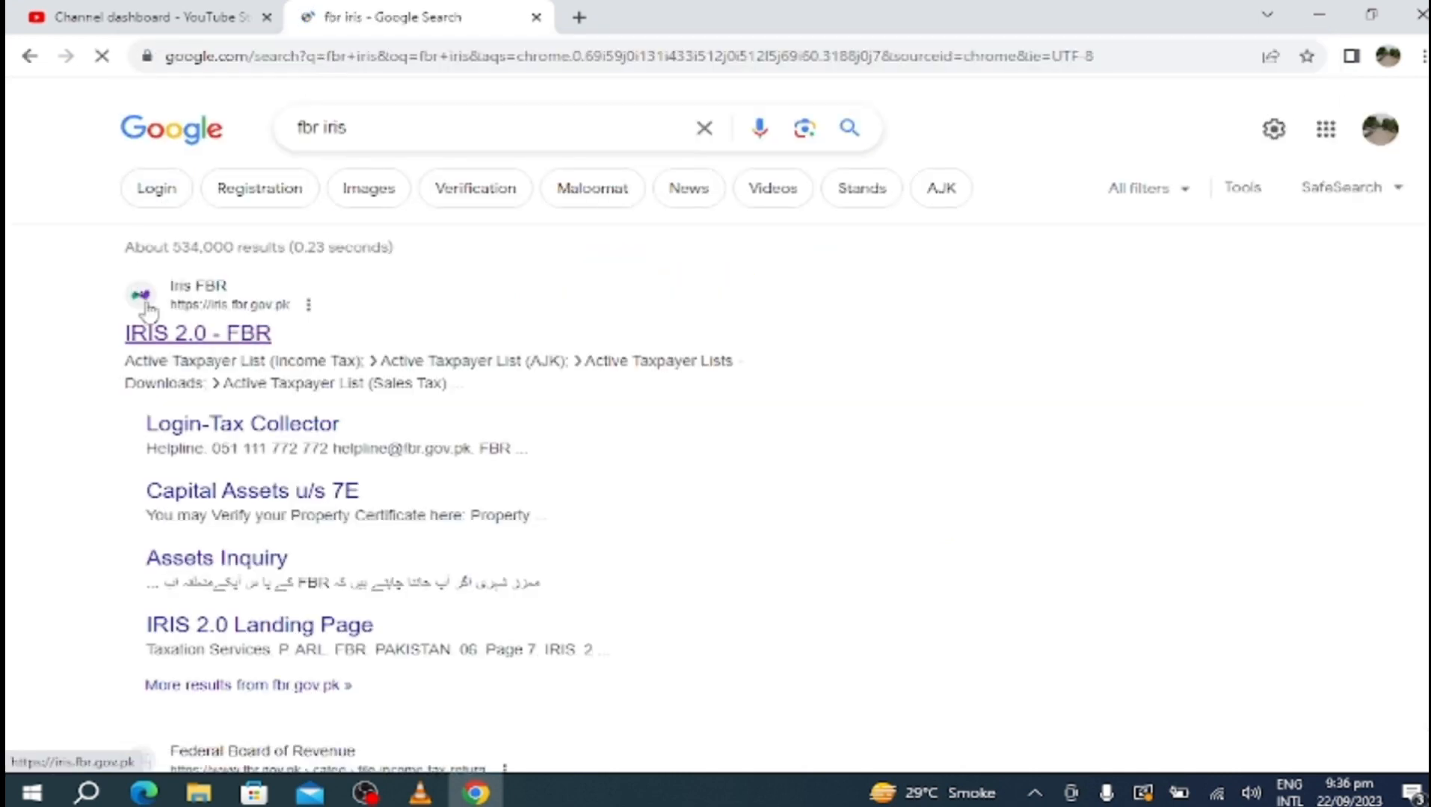
{"action": "left_click", "coordinate": [151, 333]}
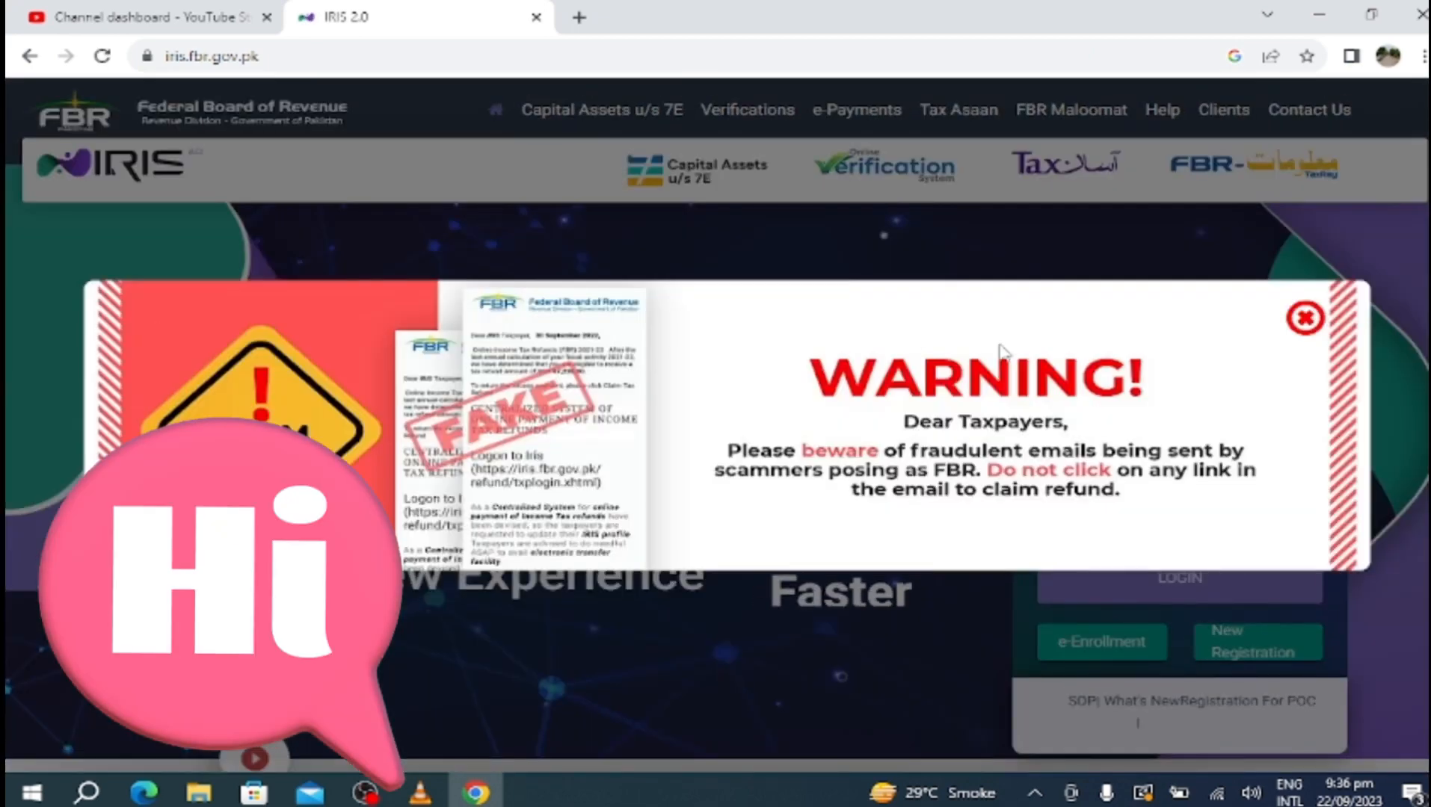
{"action": "left_click", "coordinate": [1300, 321]}
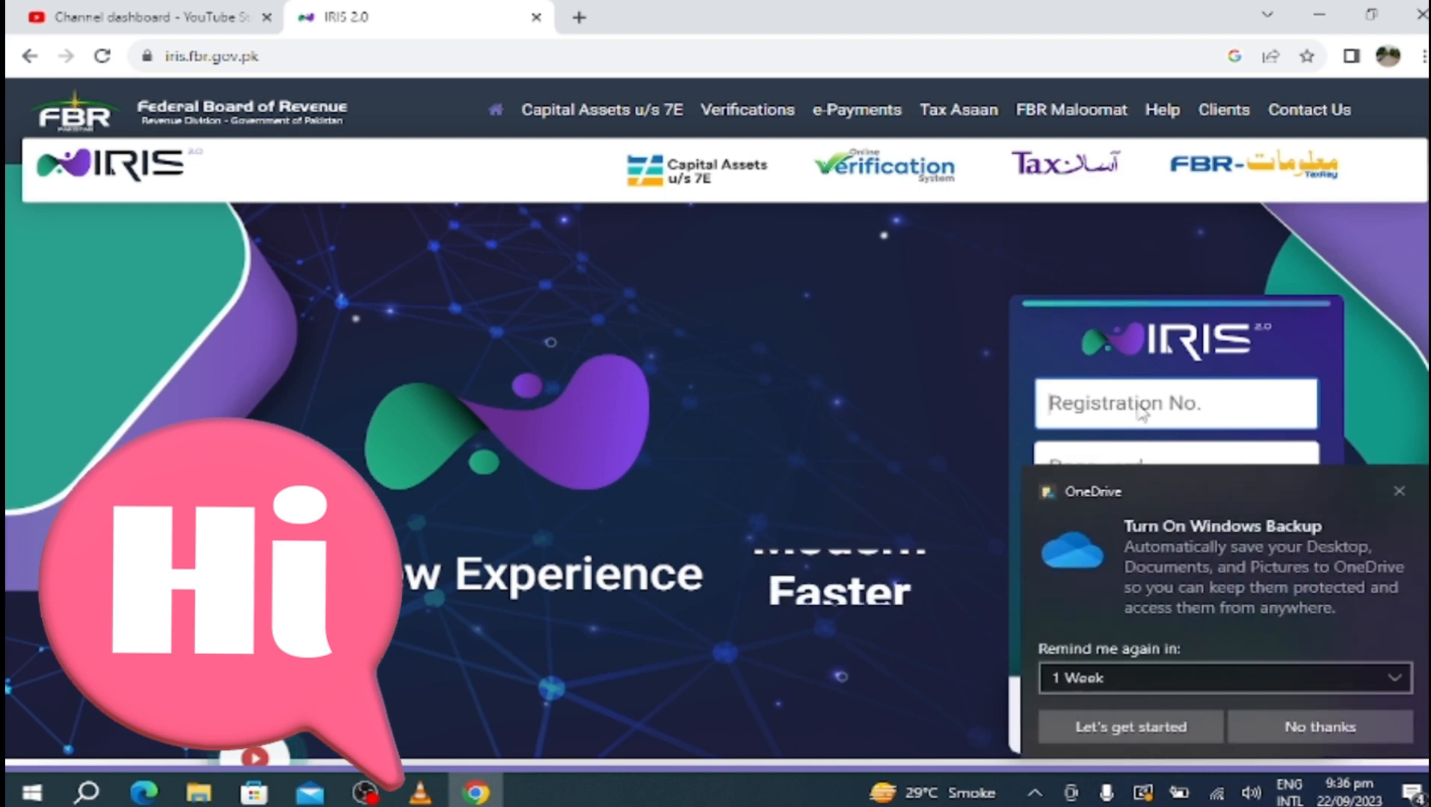
{"action": "left_click", "coordinate": [1399, 493]}
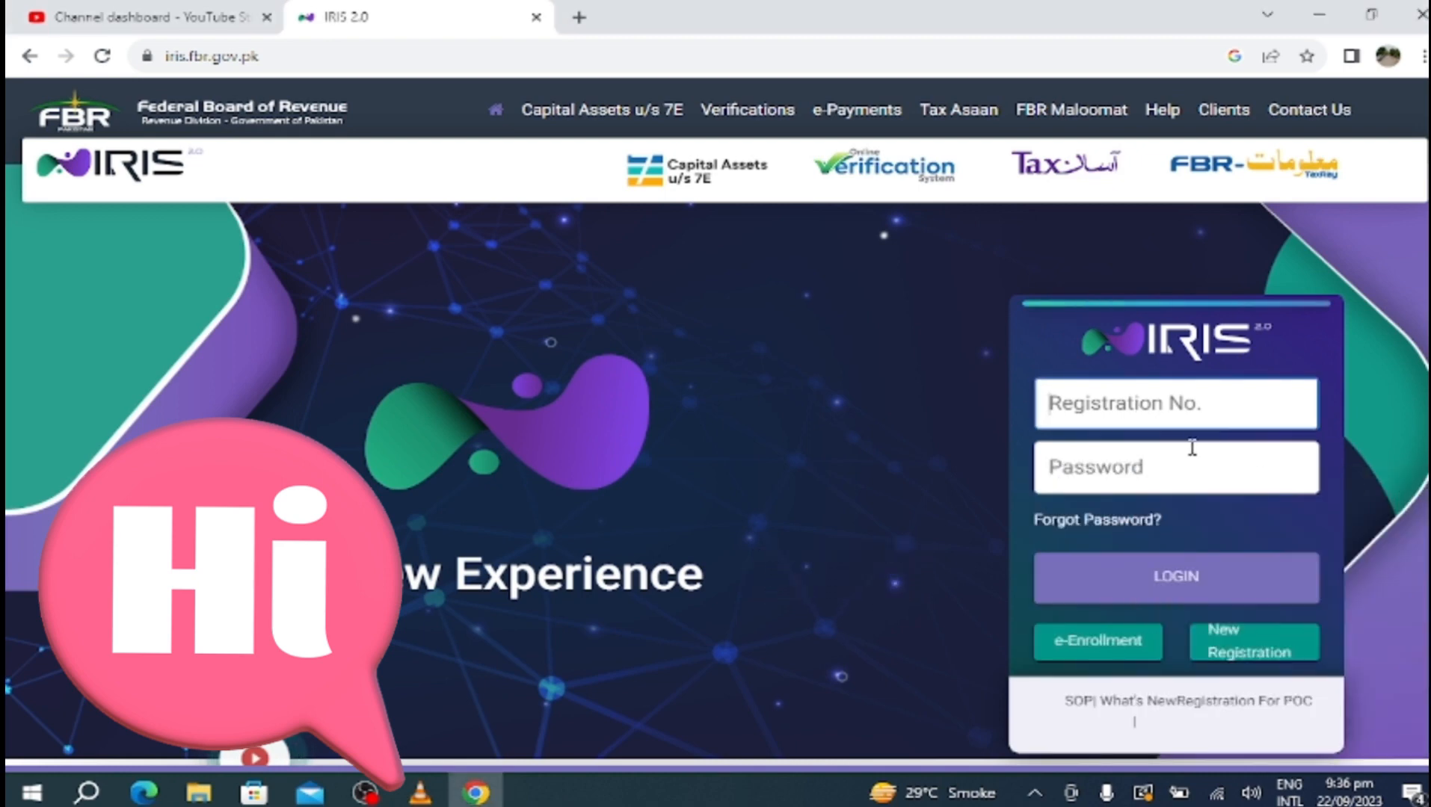
{"action": "left_click", "coordinate": [1152, 464]}
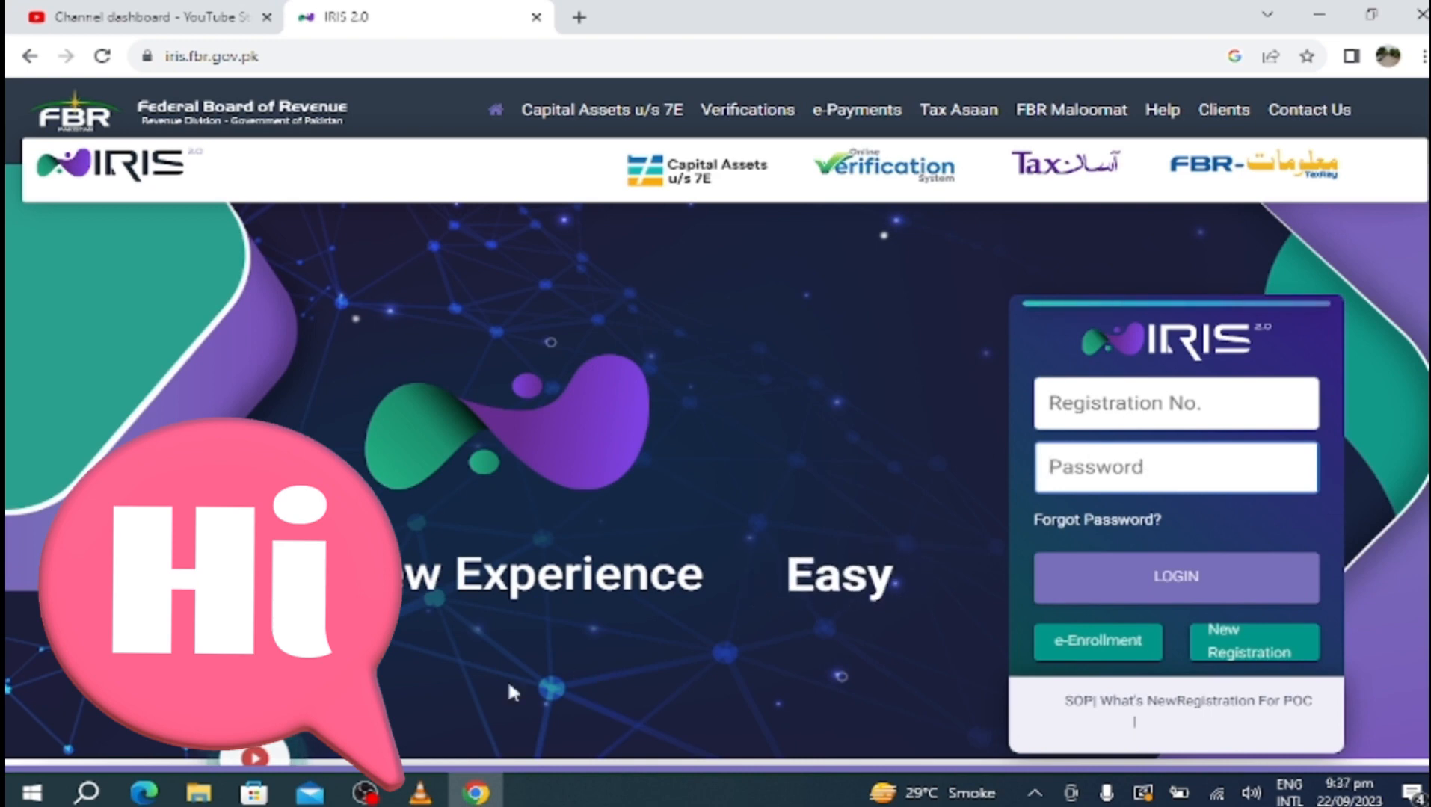
{"action": "left_click", "coordinate": [365, 792]}
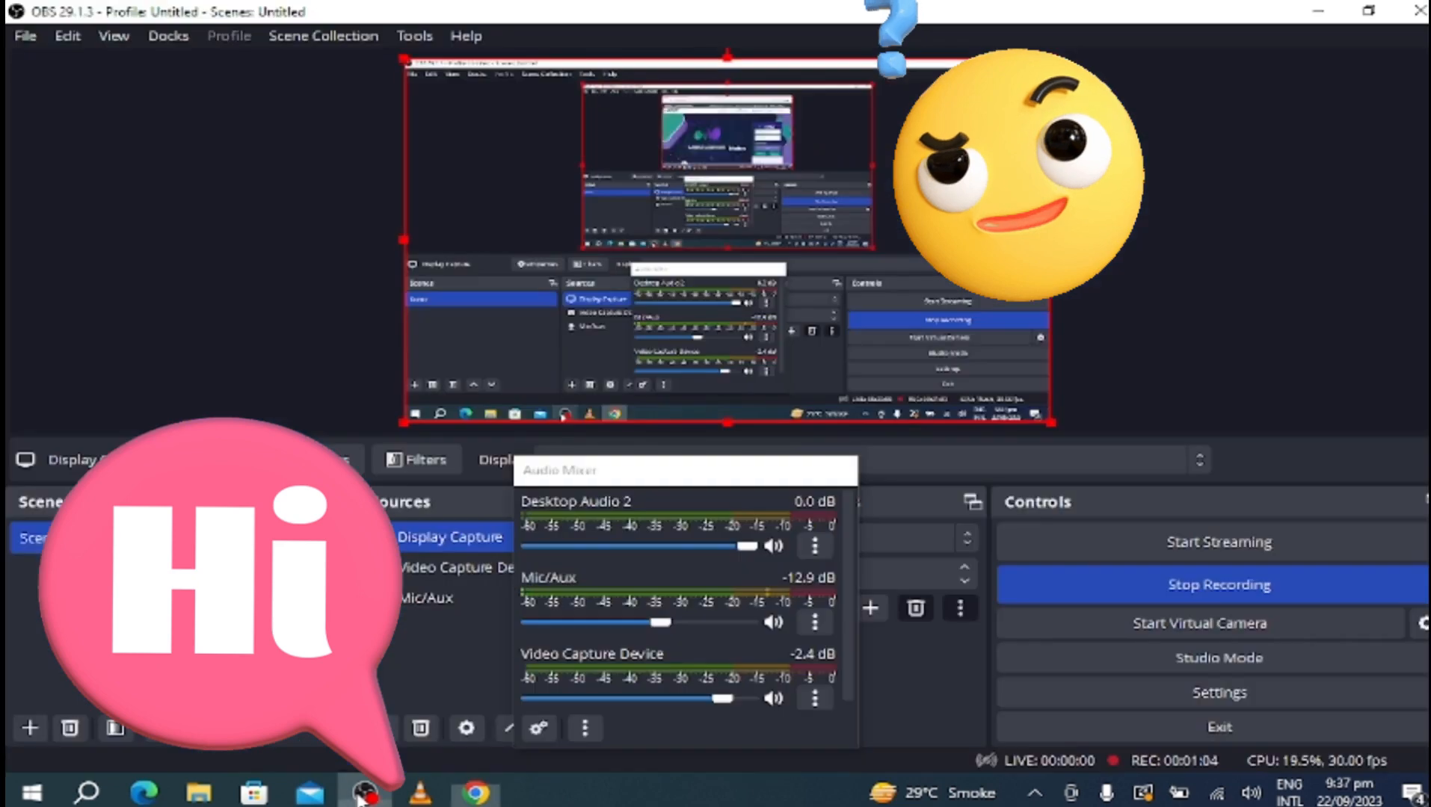
{"action": "left_click", "coordinate": [1166, 582]}
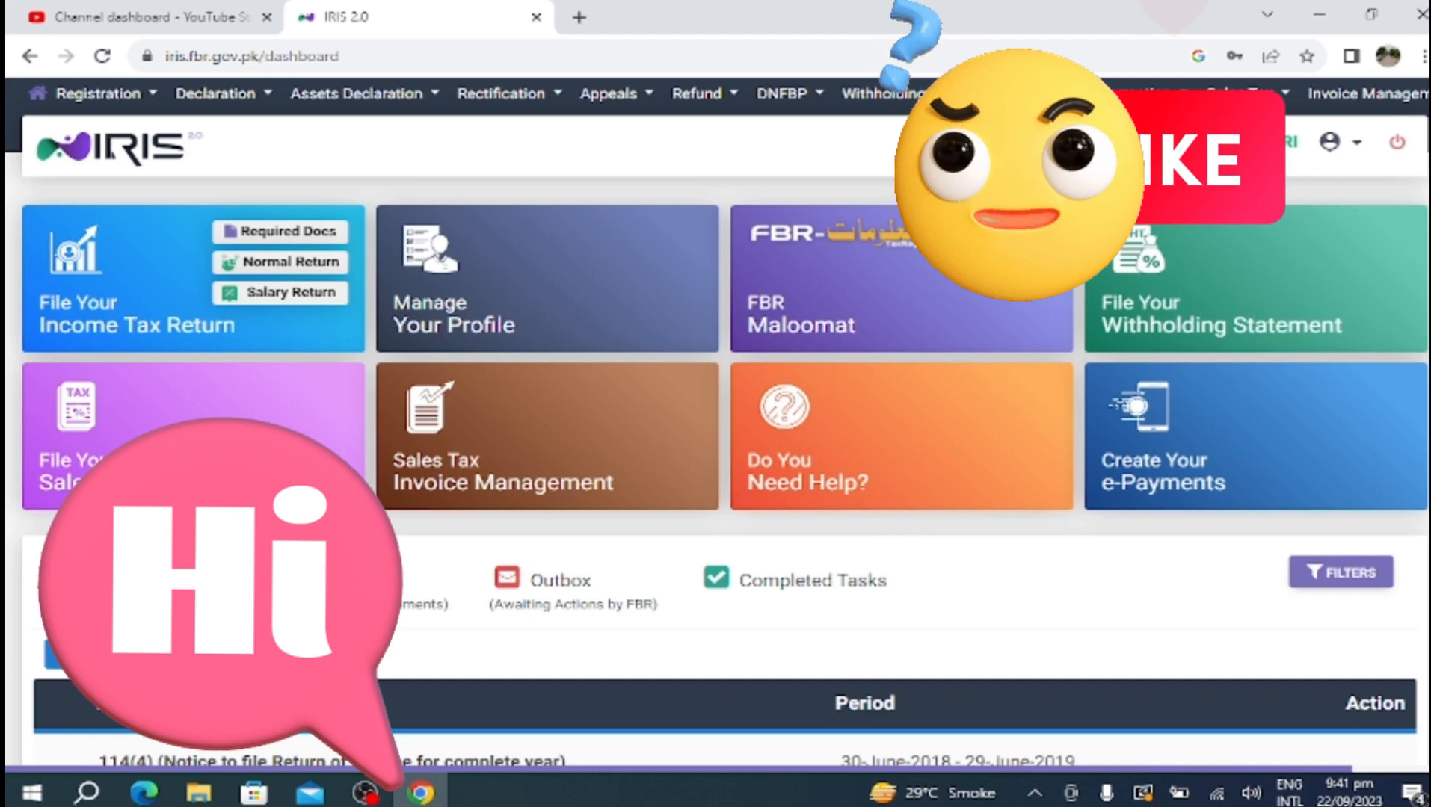
Step: Review the dashboard's Inbox and the documents listed under Completed Tasks
{"action": "scroll", "coordinate": [1382, 210], "scroll_direction": "down", "scroll_amount": 1}
{"action": "scroll", "coordinate": [716, 422], "scroll_direction": "down", "scroll_amount": 1}
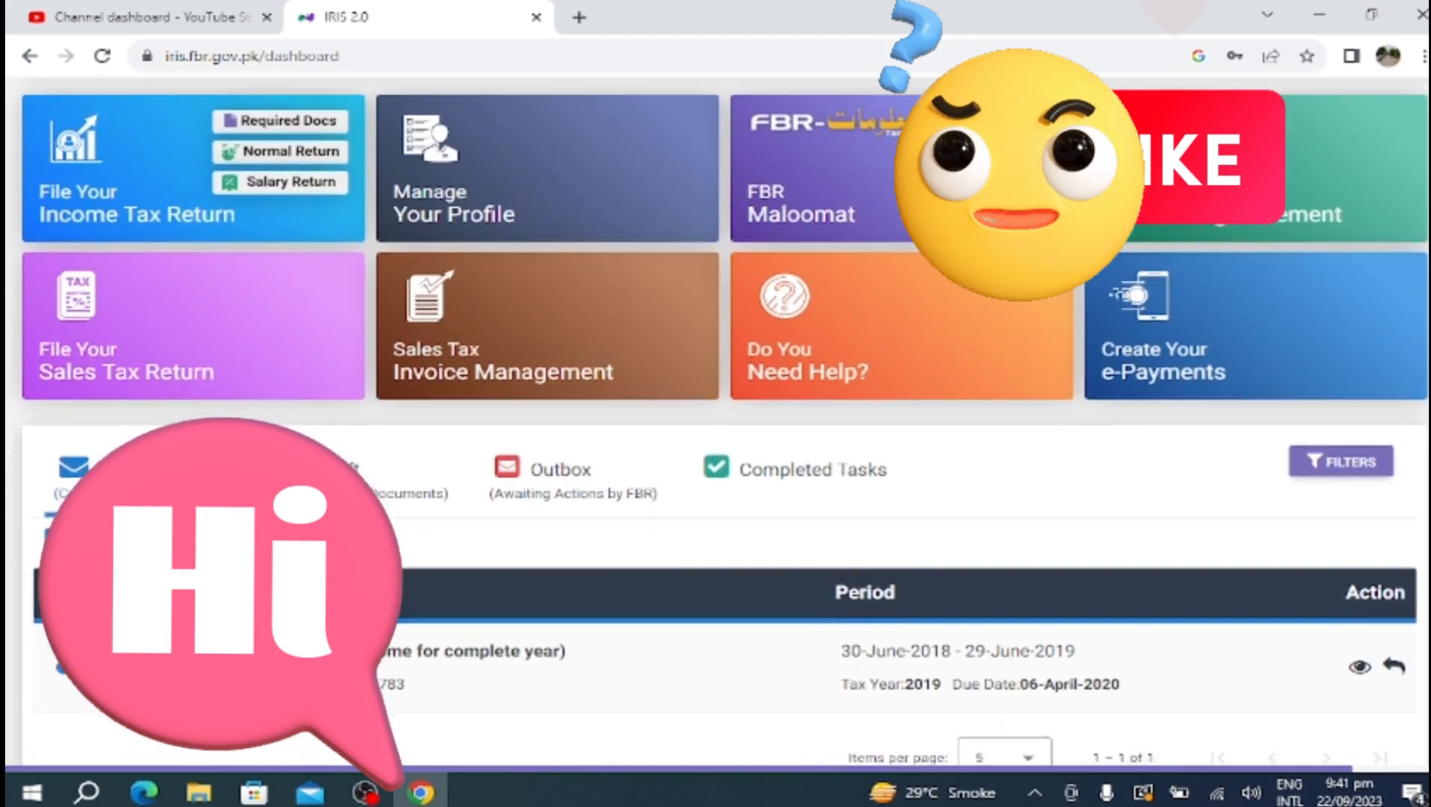
{"action": "scroll", "coordinate": [716, 422], "scroll_direction": "down", "scroll_amount": 3}
{"action": "scroll", "coordinate": [882, 366], "scroll_direction": "up", "scroll_amount": 2}
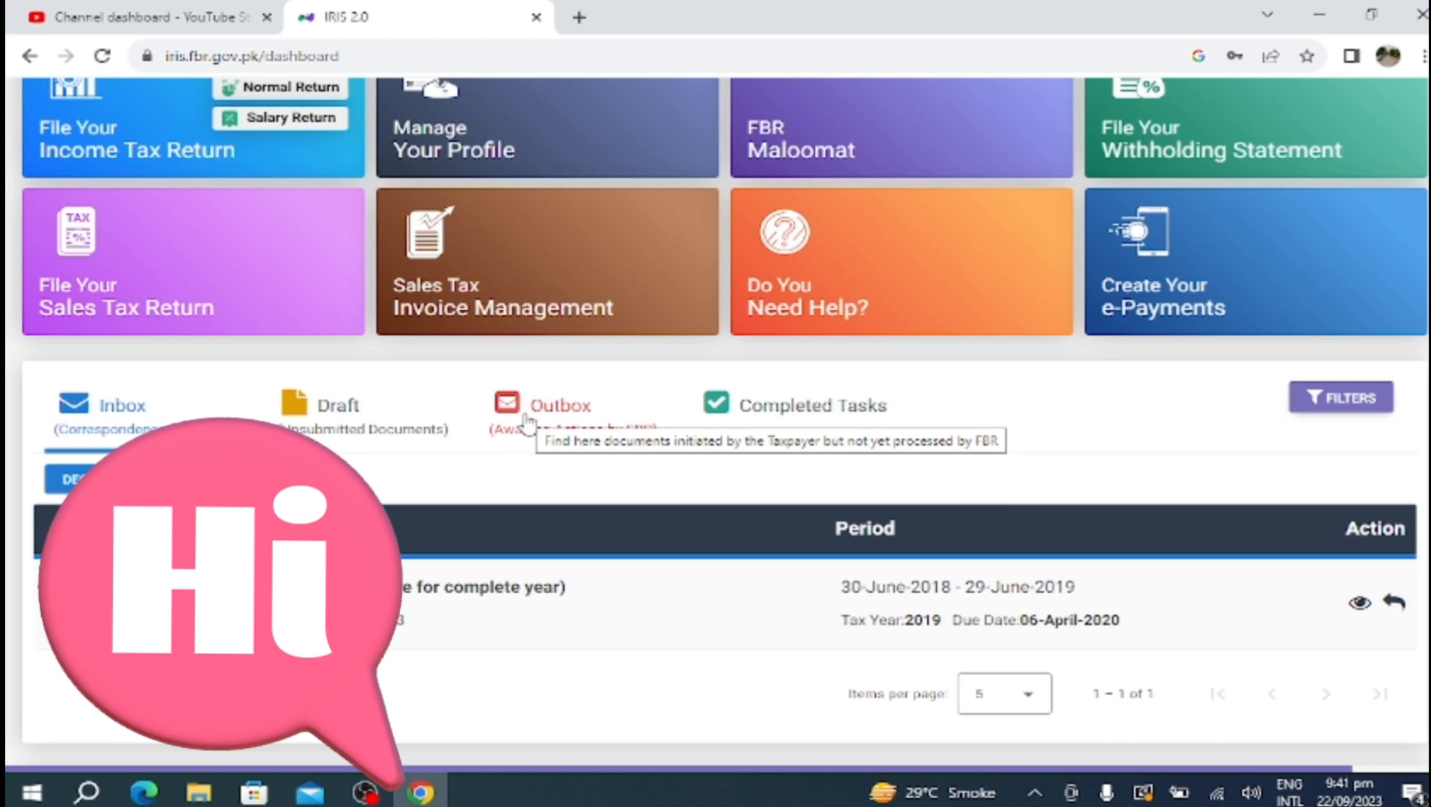
{"action": "left_click", "coordinate": [755, 420]}
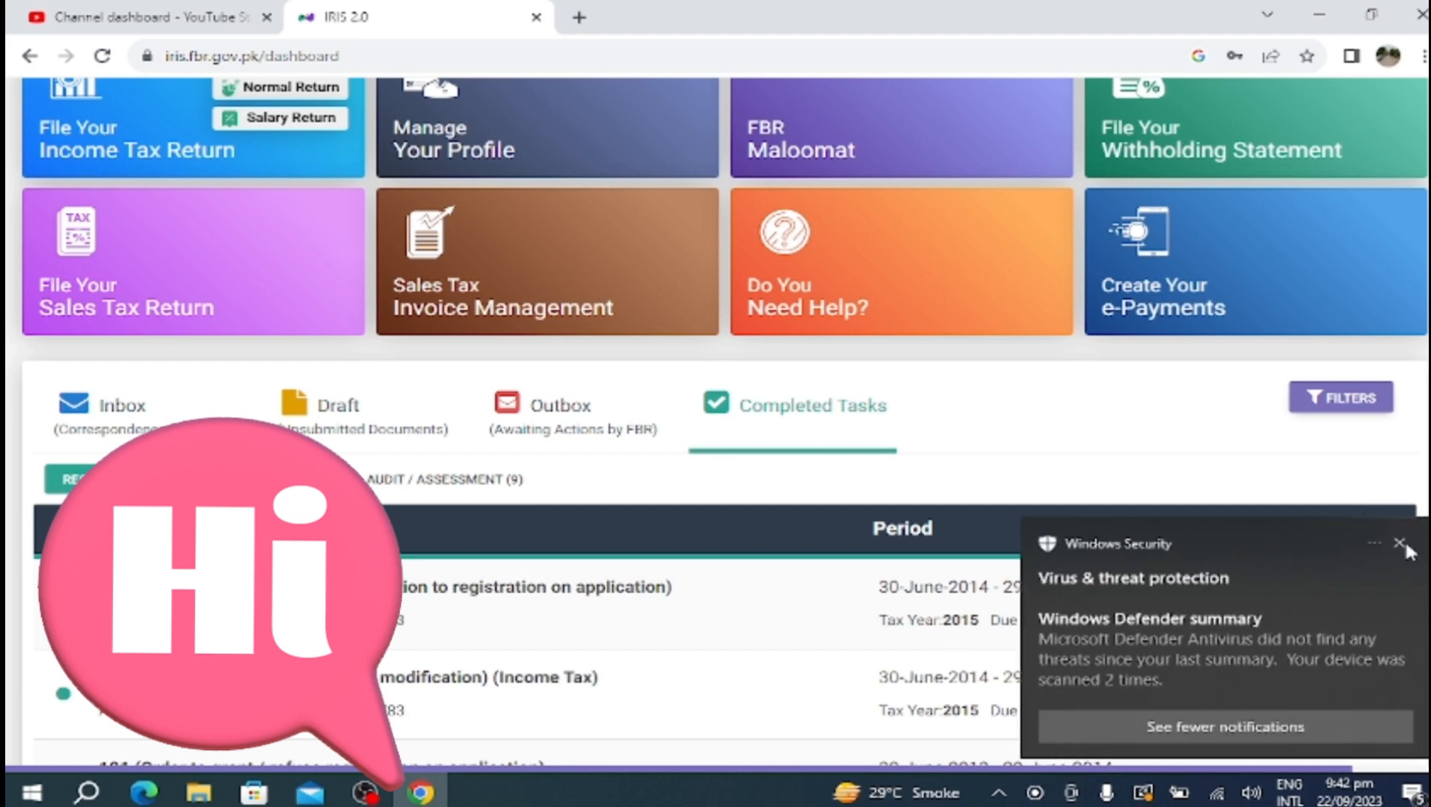
{"action": "left_click", "coordinate": [1398, 543]}
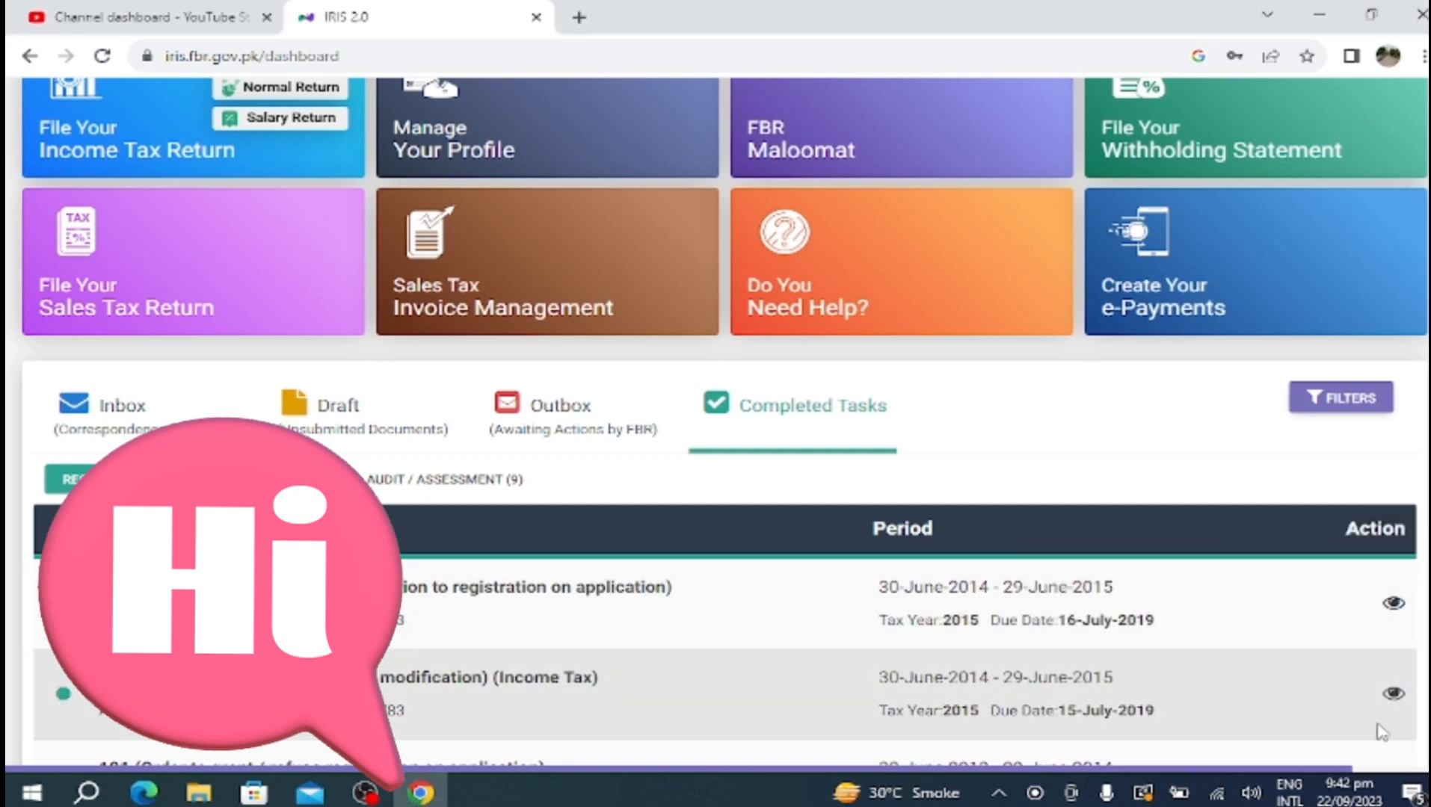
{"action": "scroll", "coordinate": [1129, 641], "scroll_direction": "down", "scroll_amount": 4}
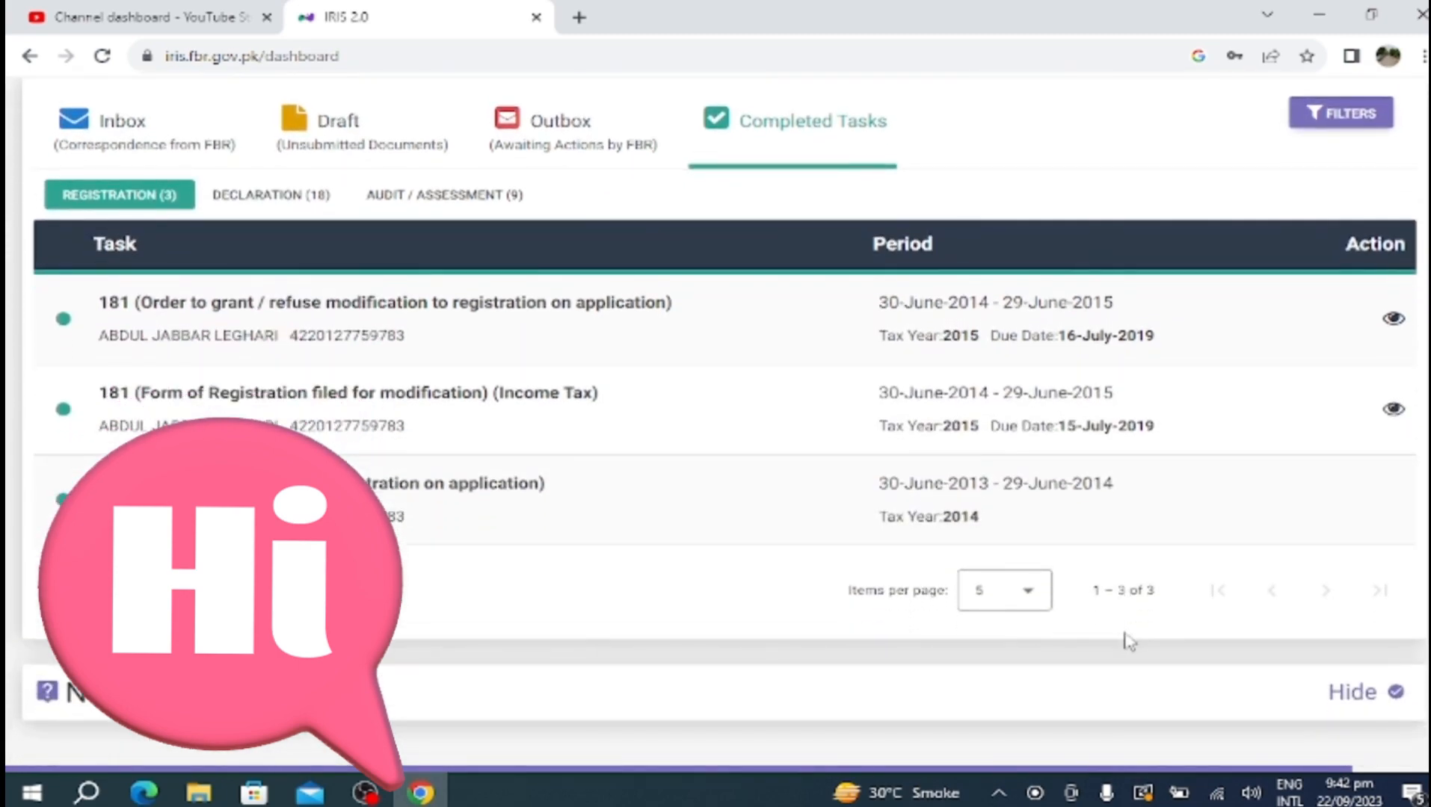
{"action": "scroll", "coordinate": [1129, 641], "scroll_direction": "up", "scroll_amount": 4}
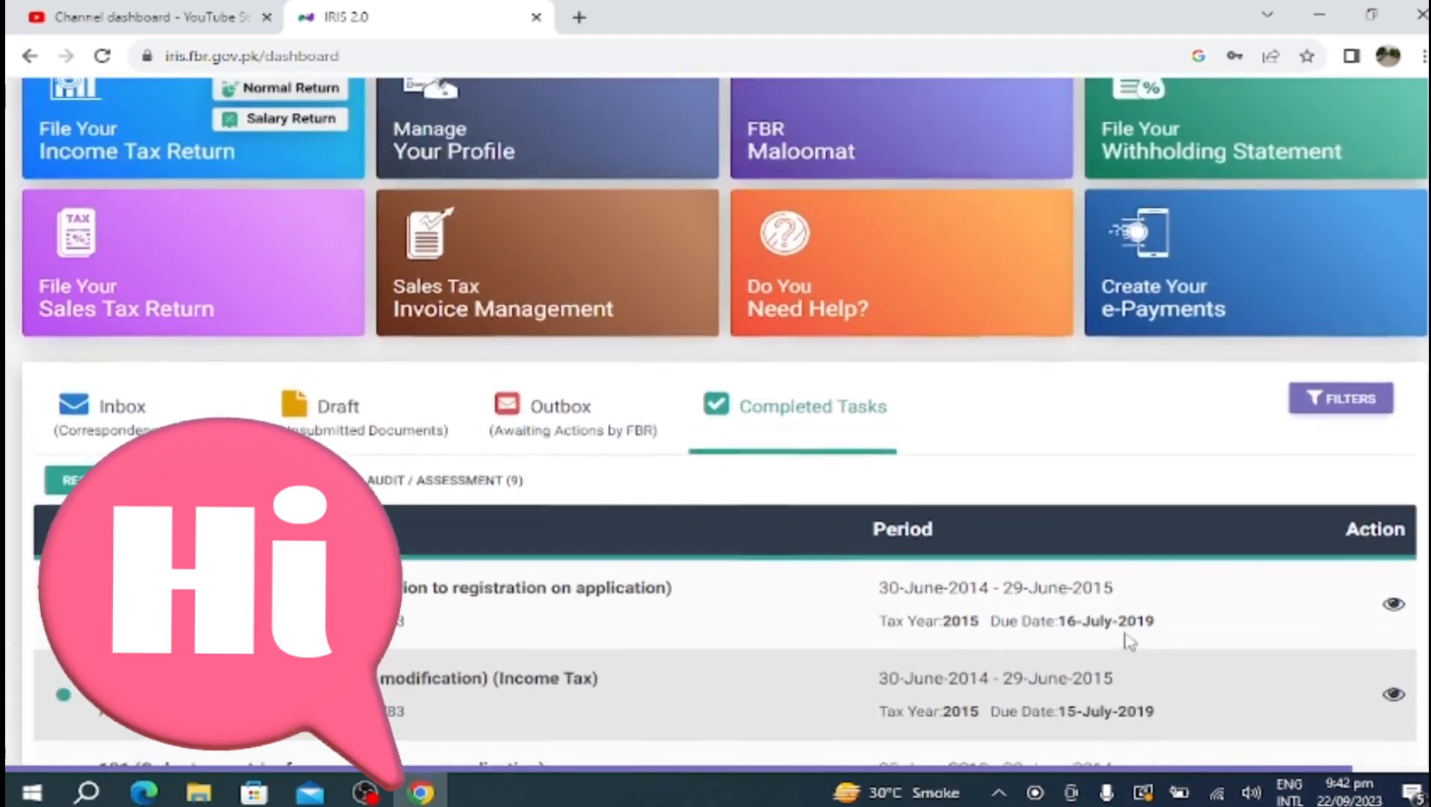
{"action": "scroll", "coordinate": [1129, 641], "scroll_direction": "up", "scroll_amount": 1}
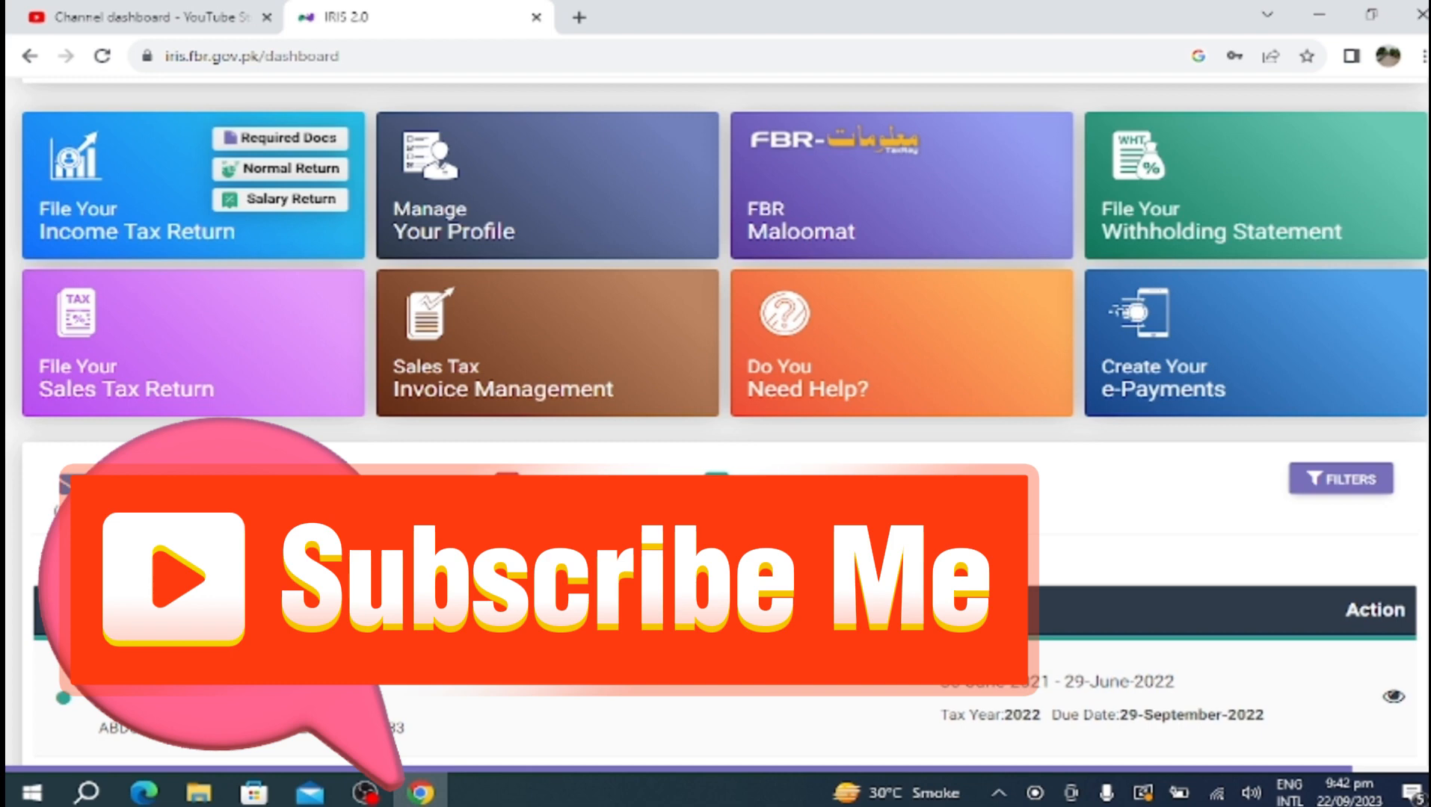
{"action": "left_click", "coordinate": [366, 791]}
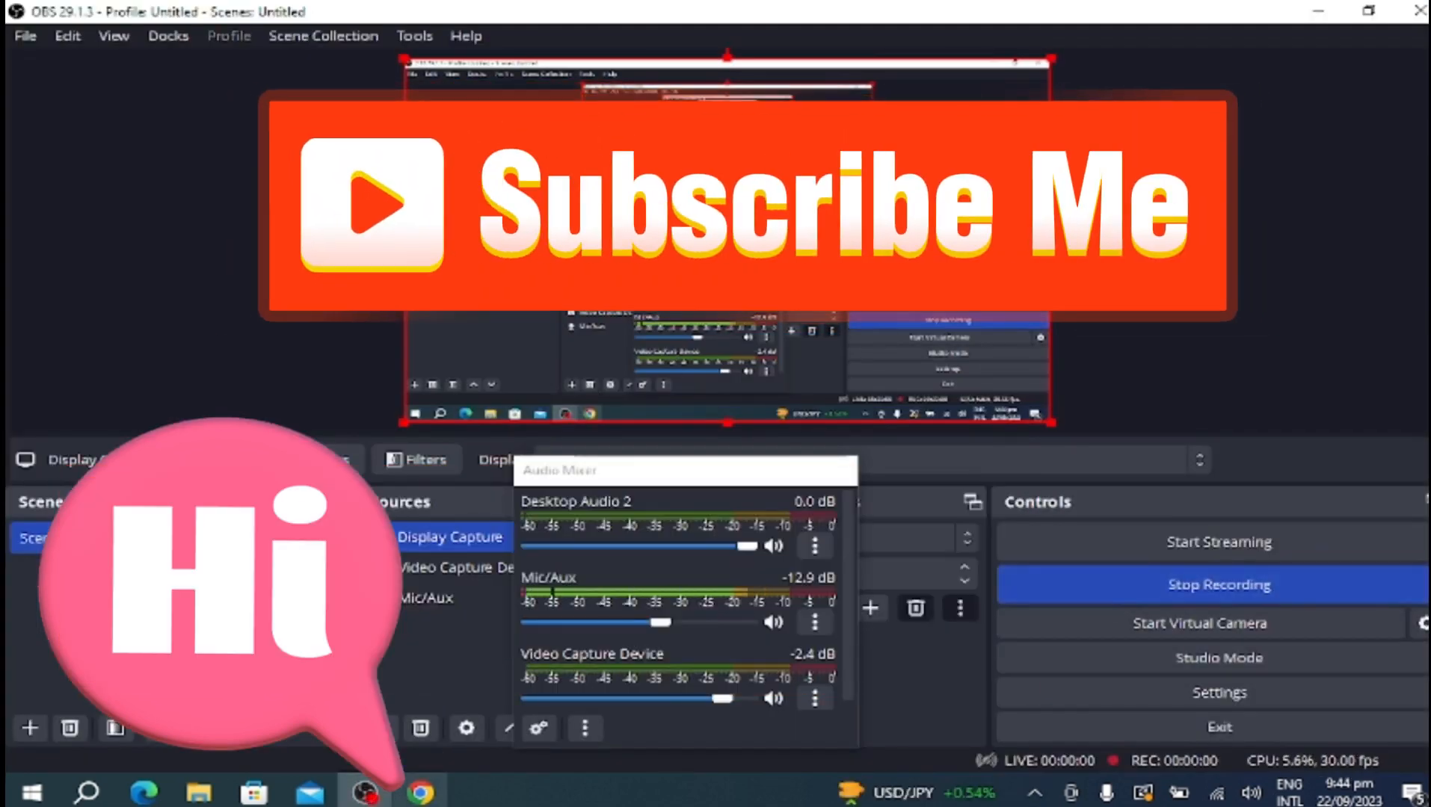
{"action": "left_click", "coordinate": [417, 794]}
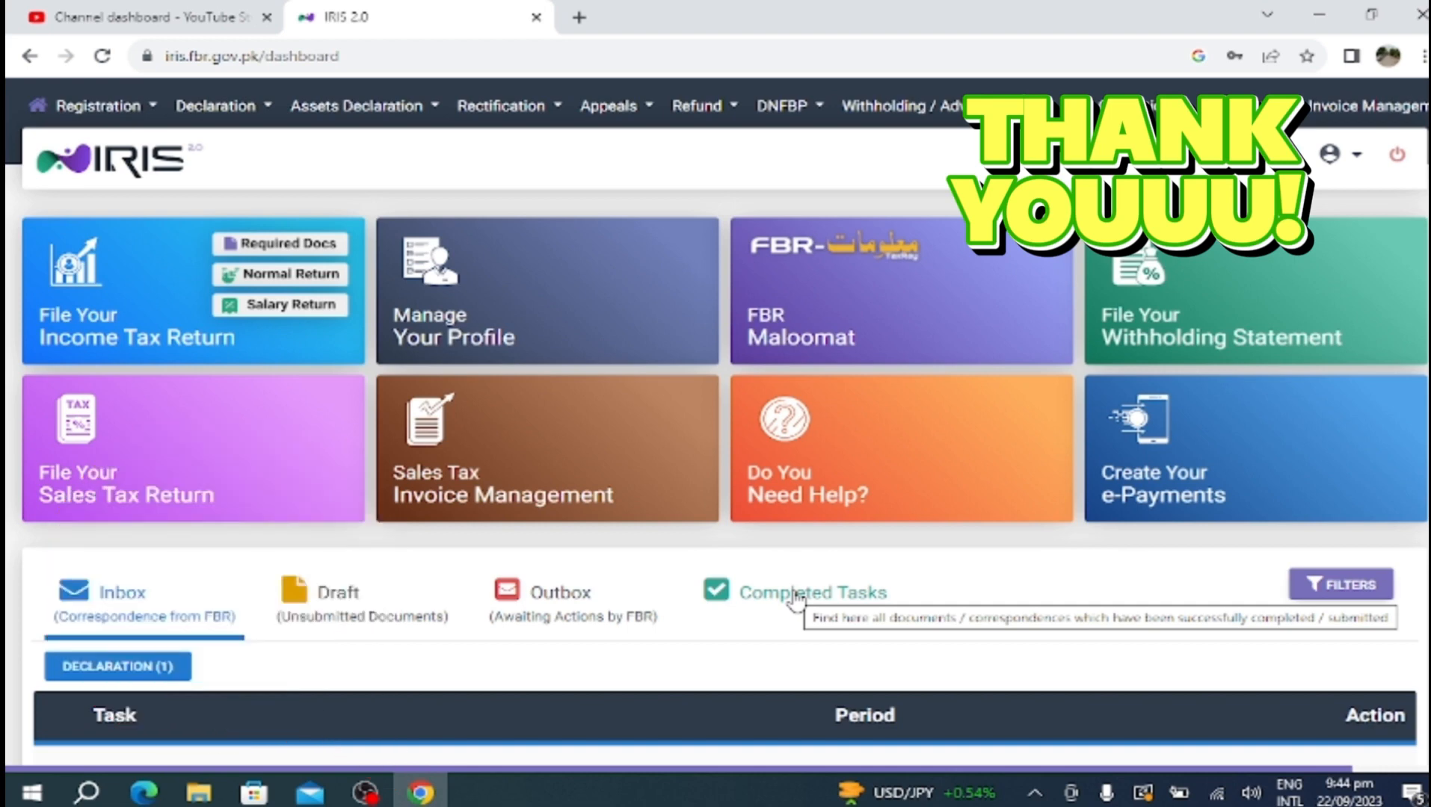
Step: Display the Returns / Statements (Original) options available for a declaration
{"action": "left_click", "coordinate": [268, 114]}
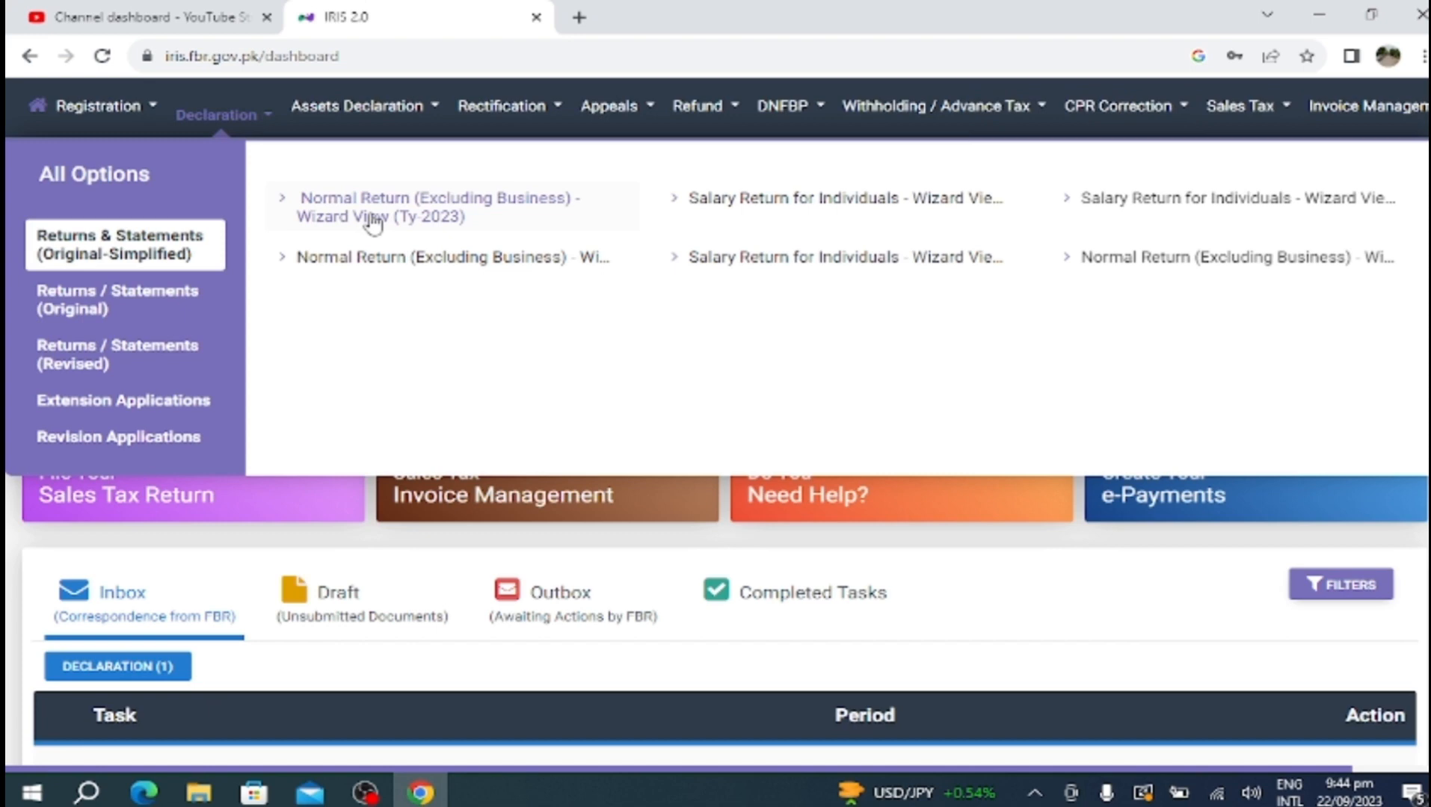
{"action": "left_click", "coordinate": [147, 304]}
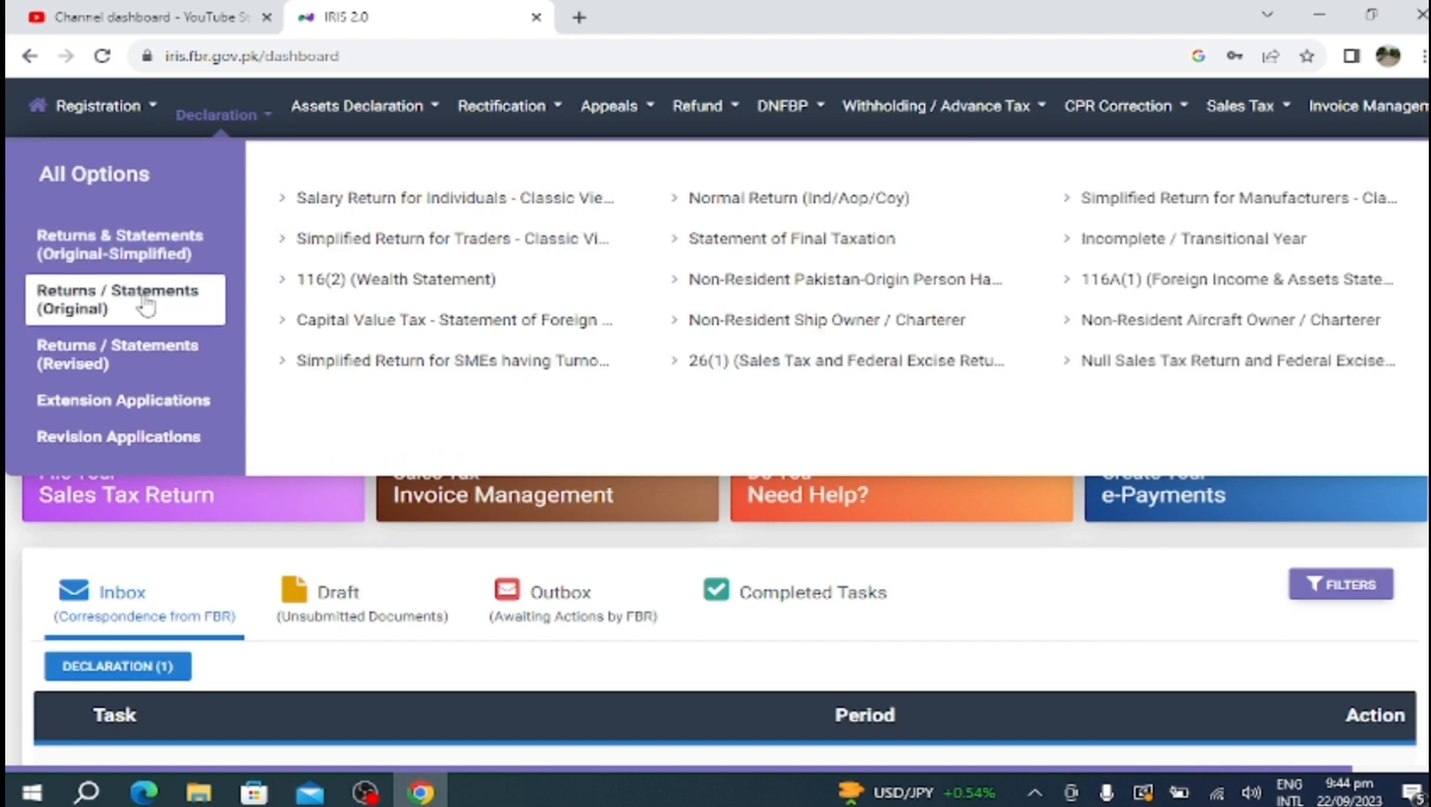
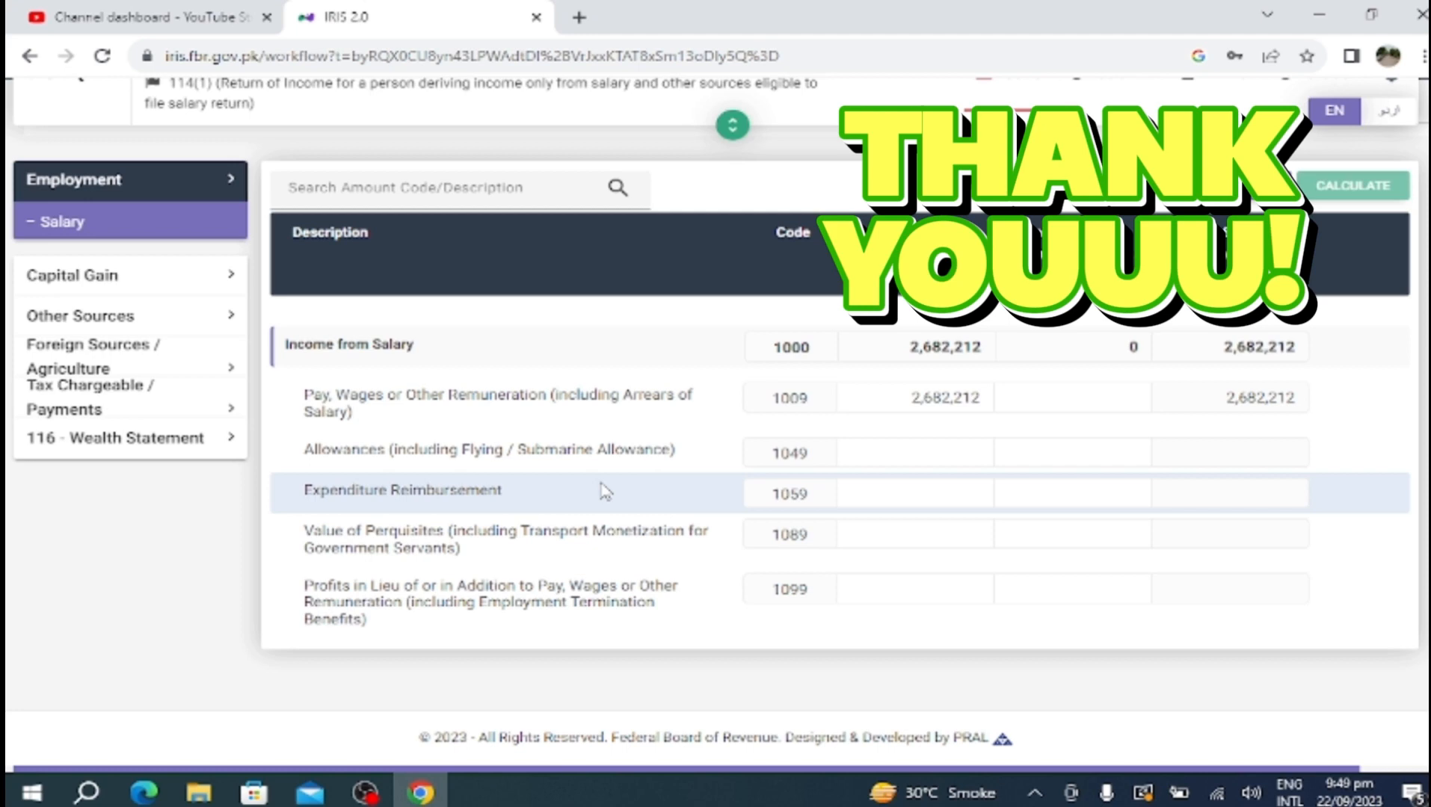
Step: Examine the Expenditure Reimbursement and Value of Perquisites entries under Income from Salary
{"action": "left_click", "coordinate": [921, 496]}
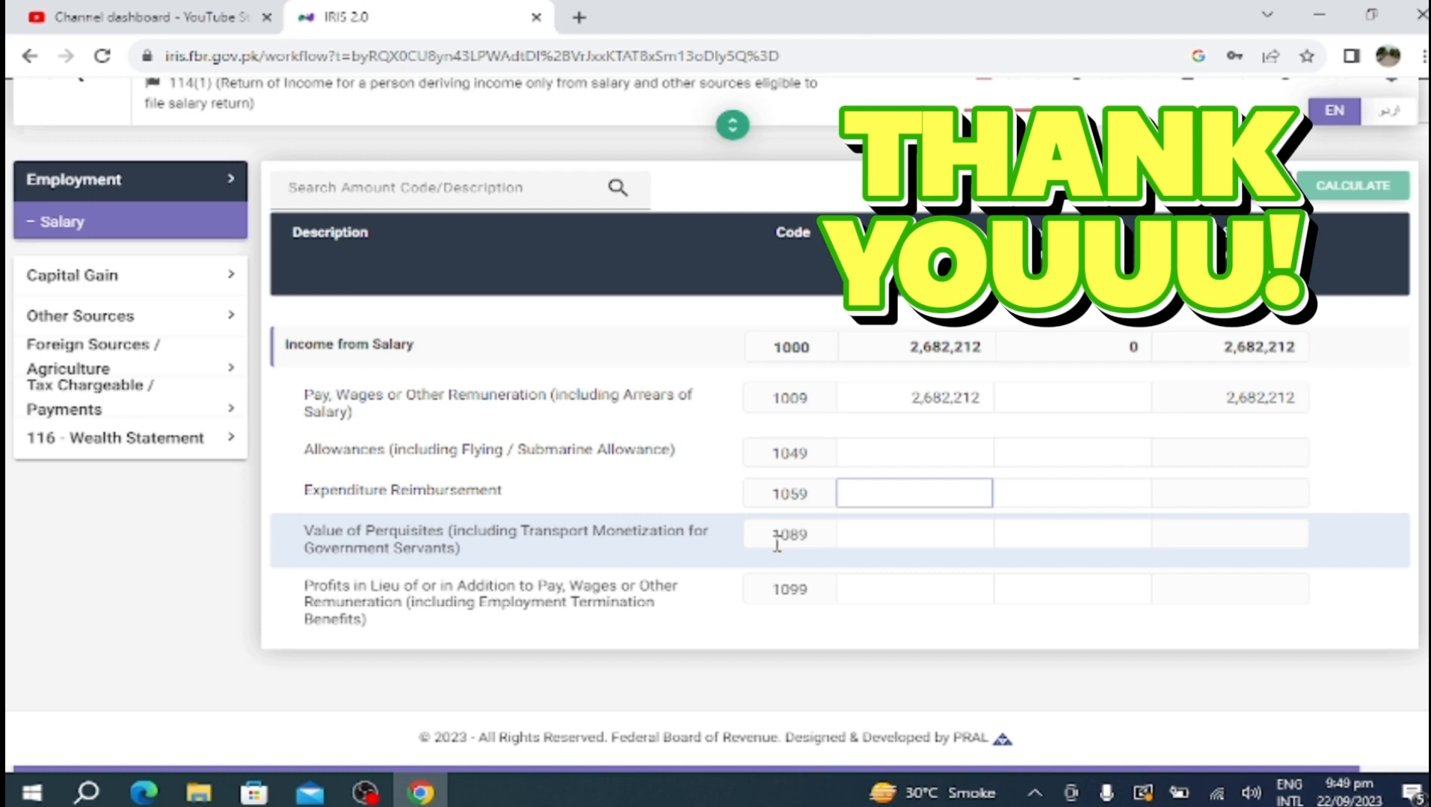
{"action": "left_click", "coordinate": [856, 534]}
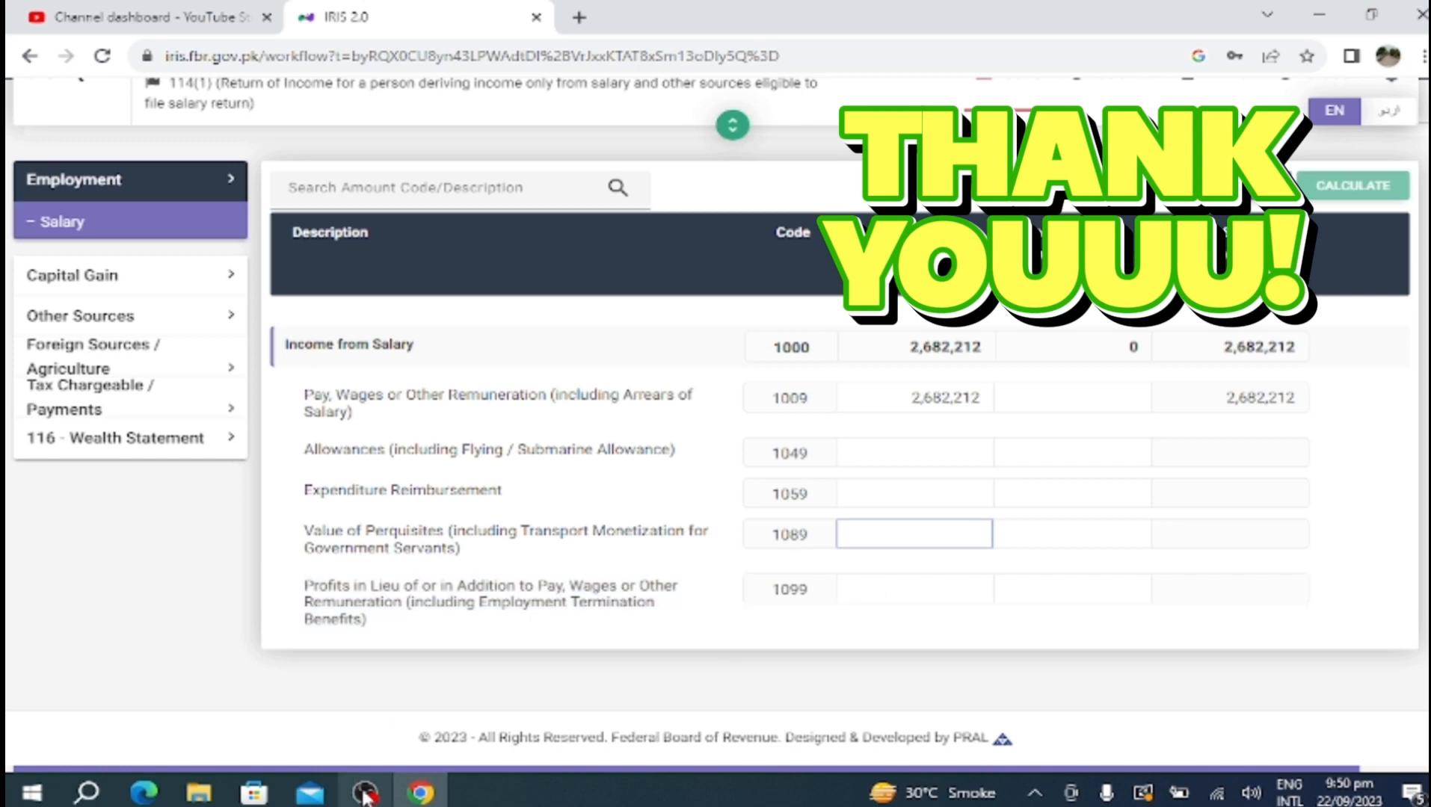
{"action": "left_click", "coordinate": [364, 794]}
{"action": "left_click", "coordinate": [1171, 584]}
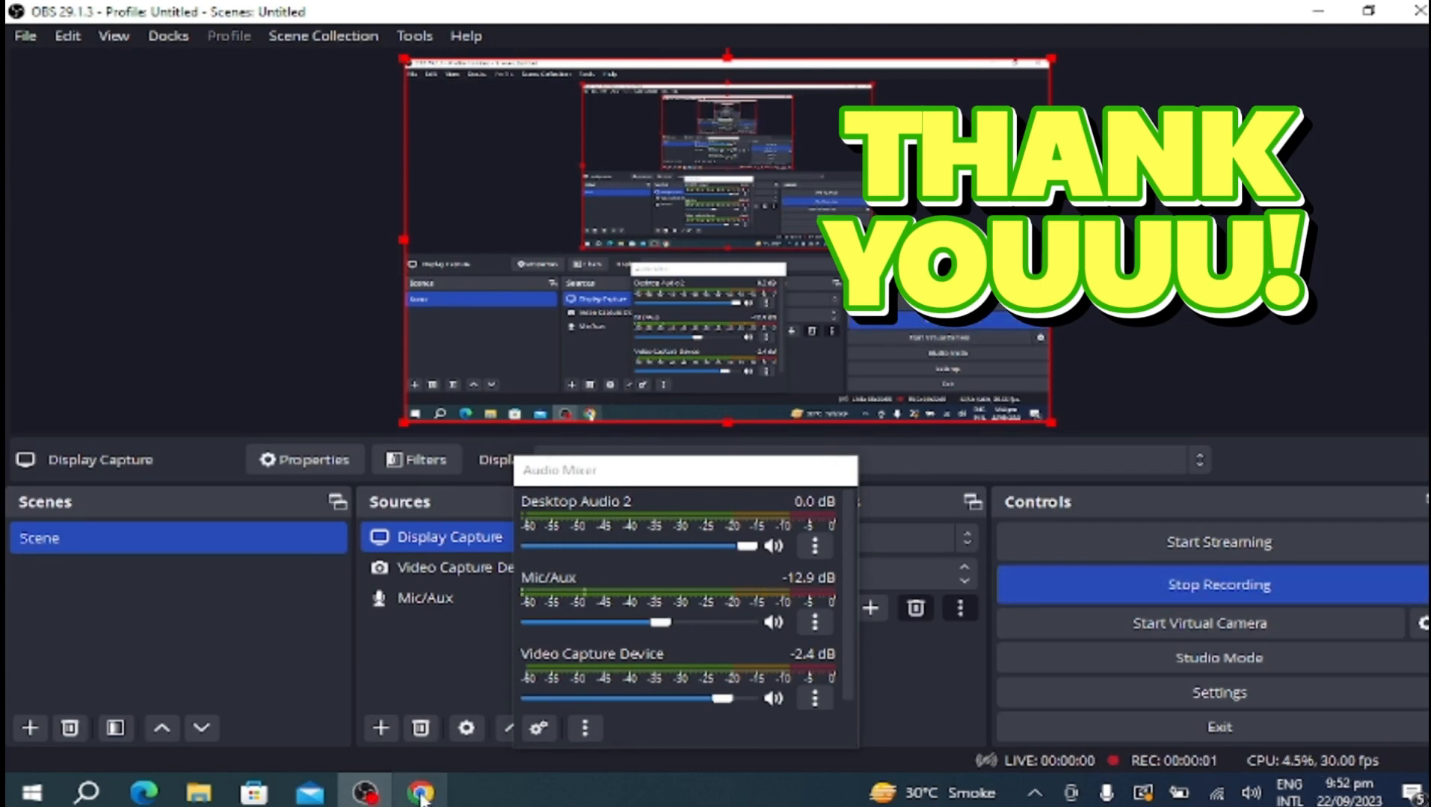
{"action": "left_click", "coordinate": [421, 794]}
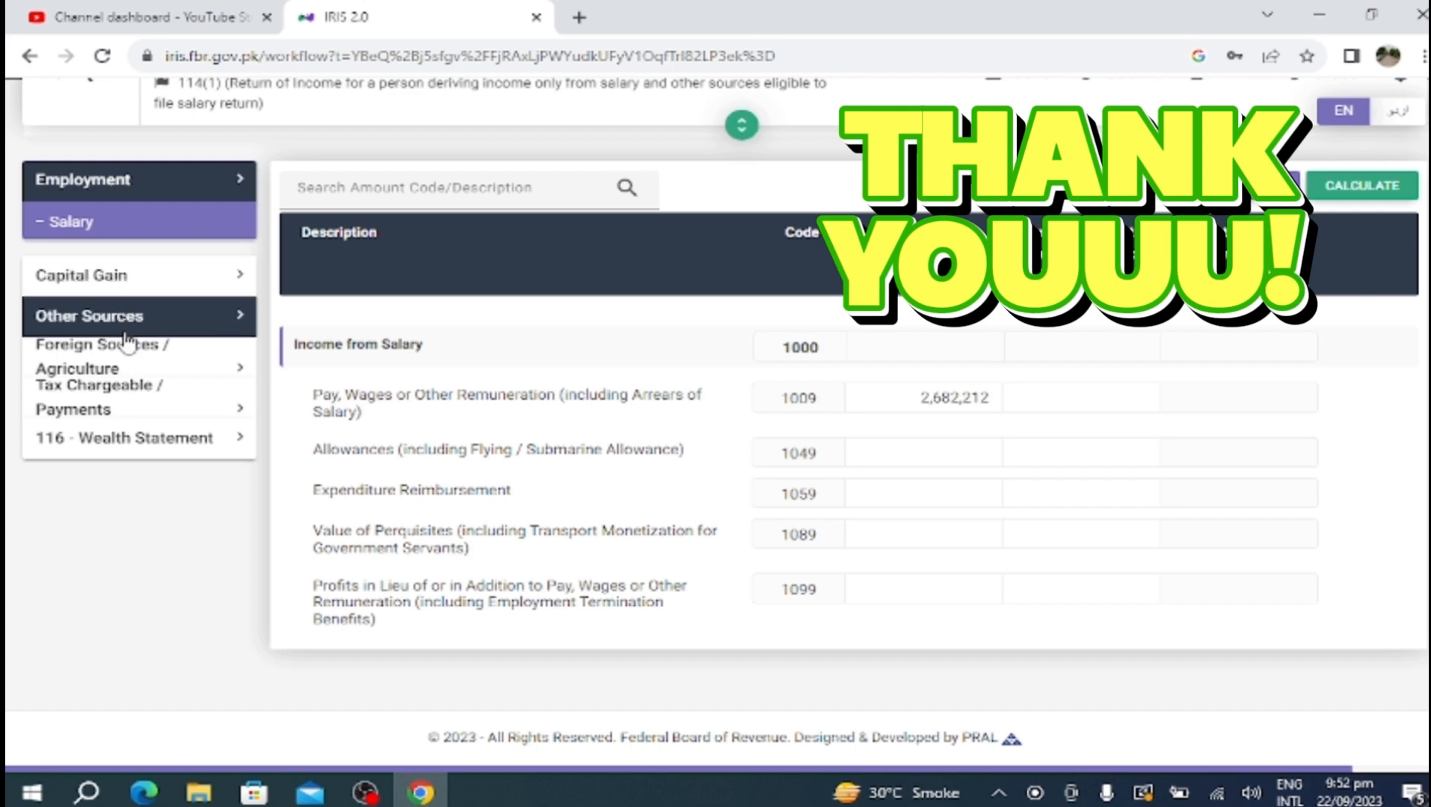
Step: Open the Tax Credits section within Tax Chargeable / Payments of the 2023 return
{"action": "left_click", "coordinate": [119, 390]}
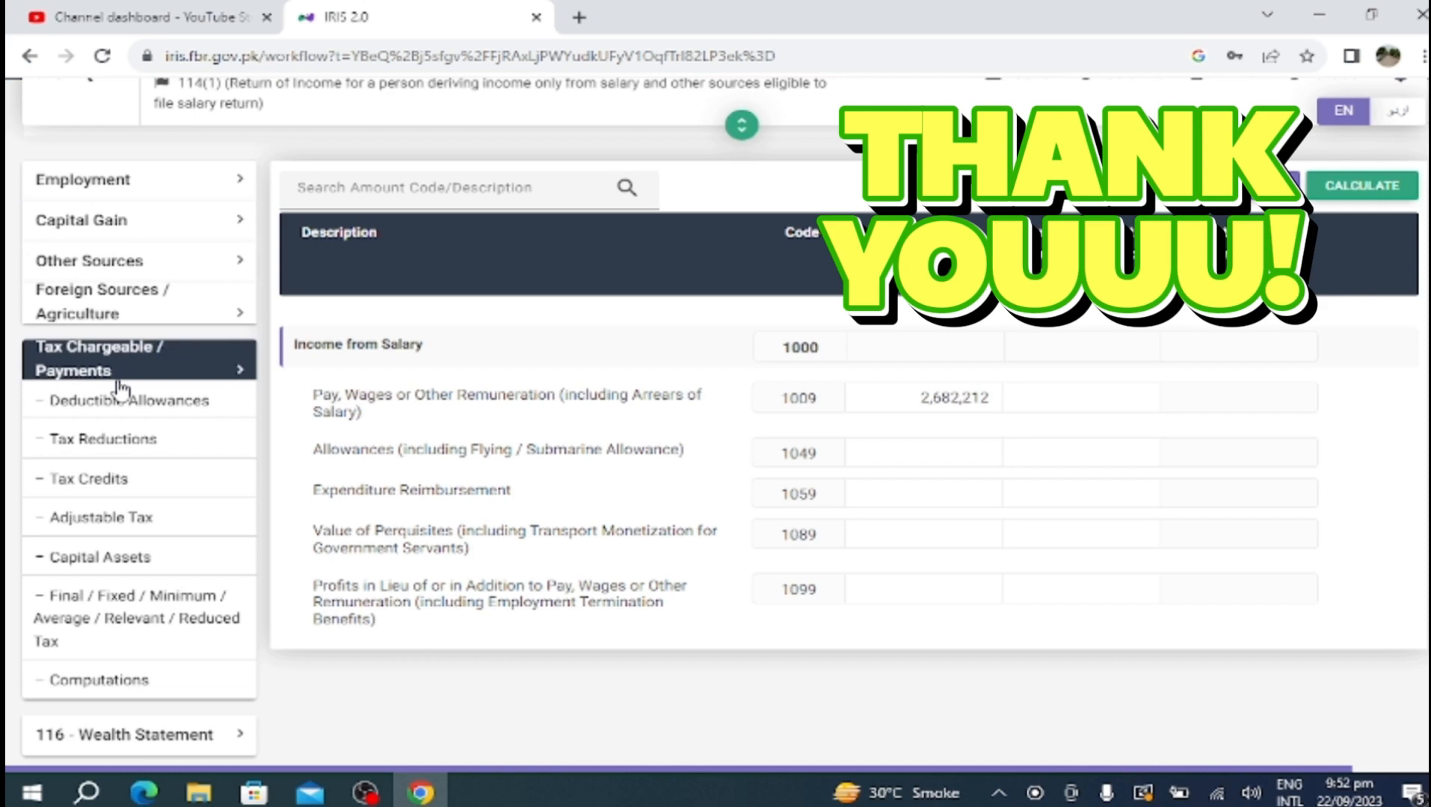
{"action": "left_click", "coordinate": [118, 478]}
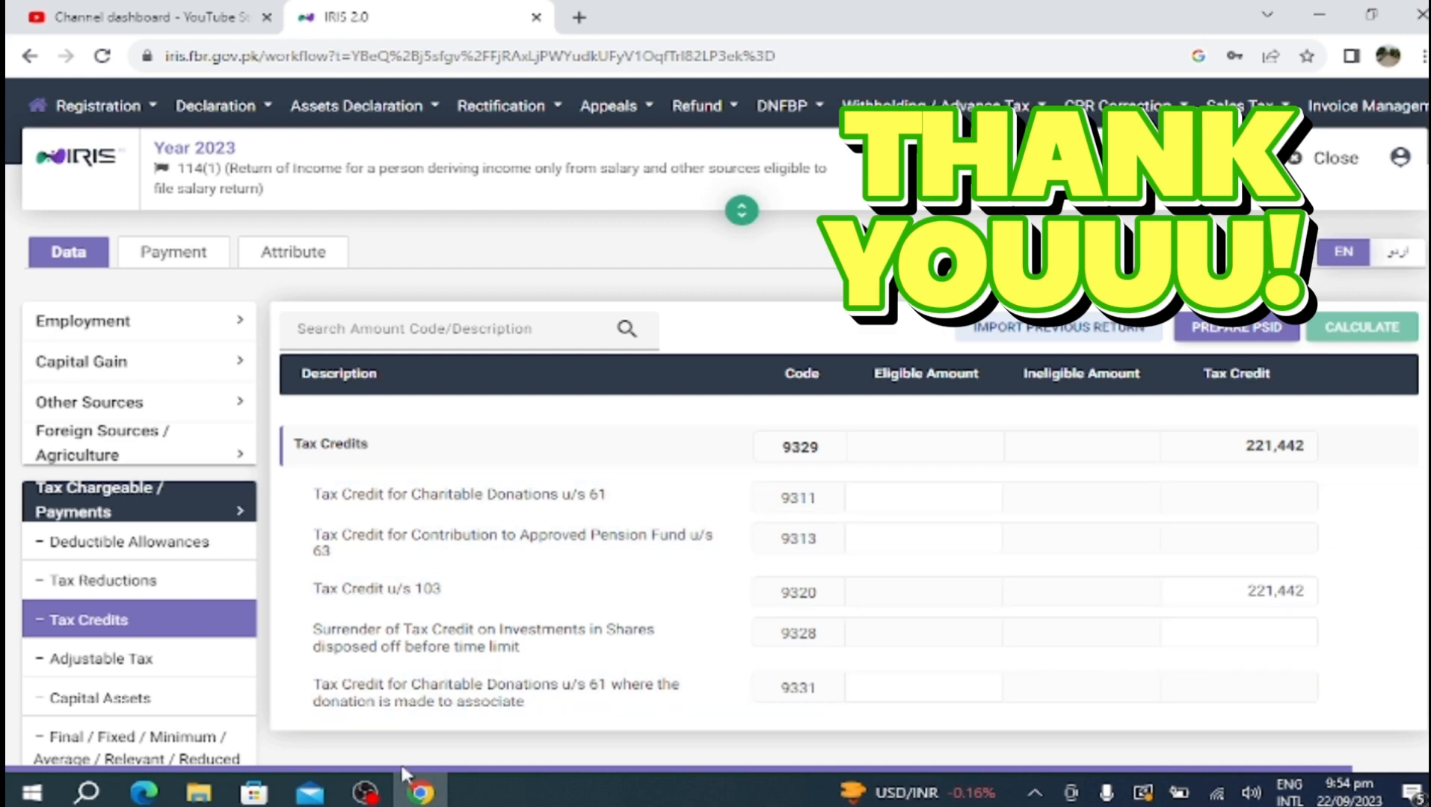
{"action": "left_click", "coordinate": [365, 792]}
{"action": "left_click", "coordinate": [1172, 593]}
{"action": "left_click", "coordinate": [1157, 583]}
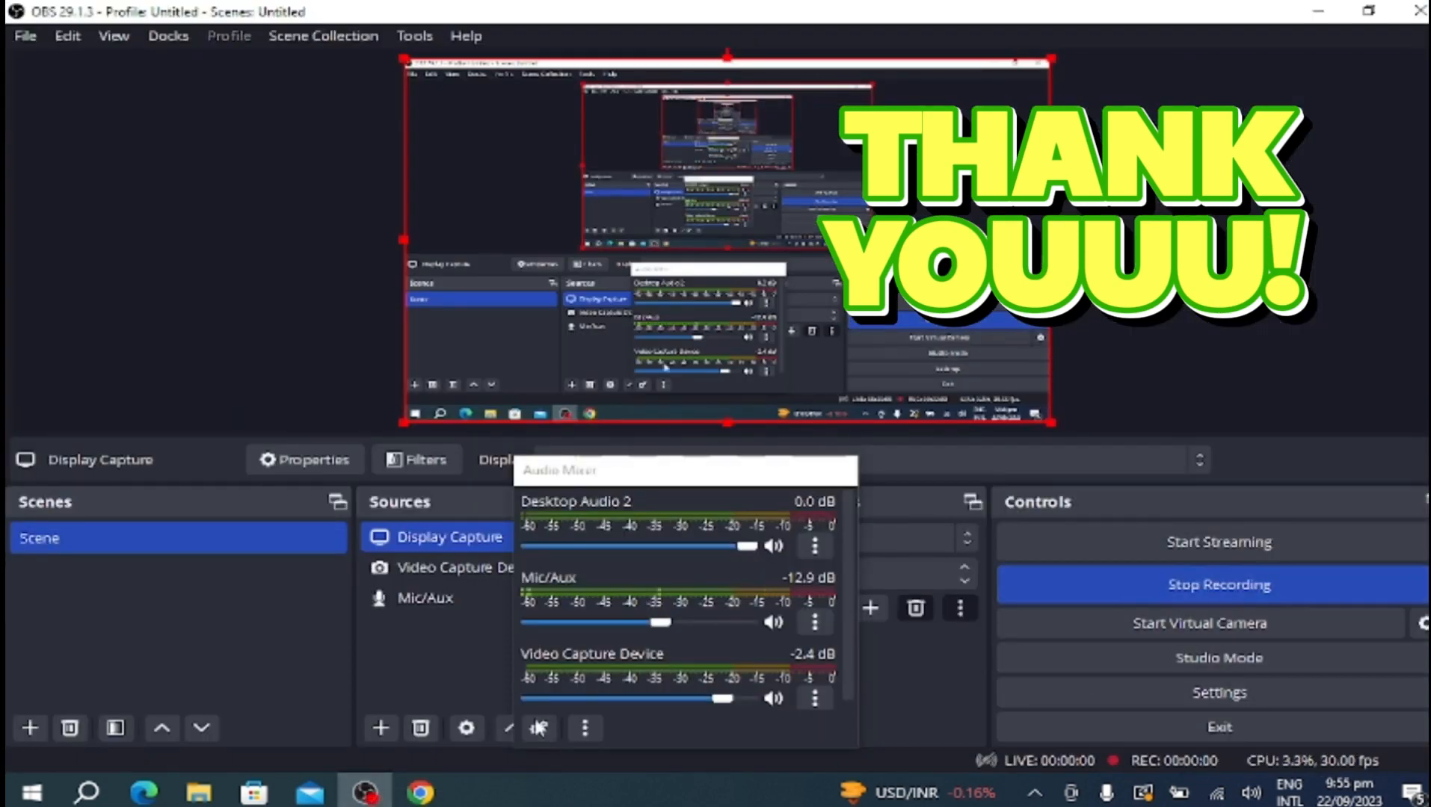
{"action": "left_click", "coordinate": [418, 793]}
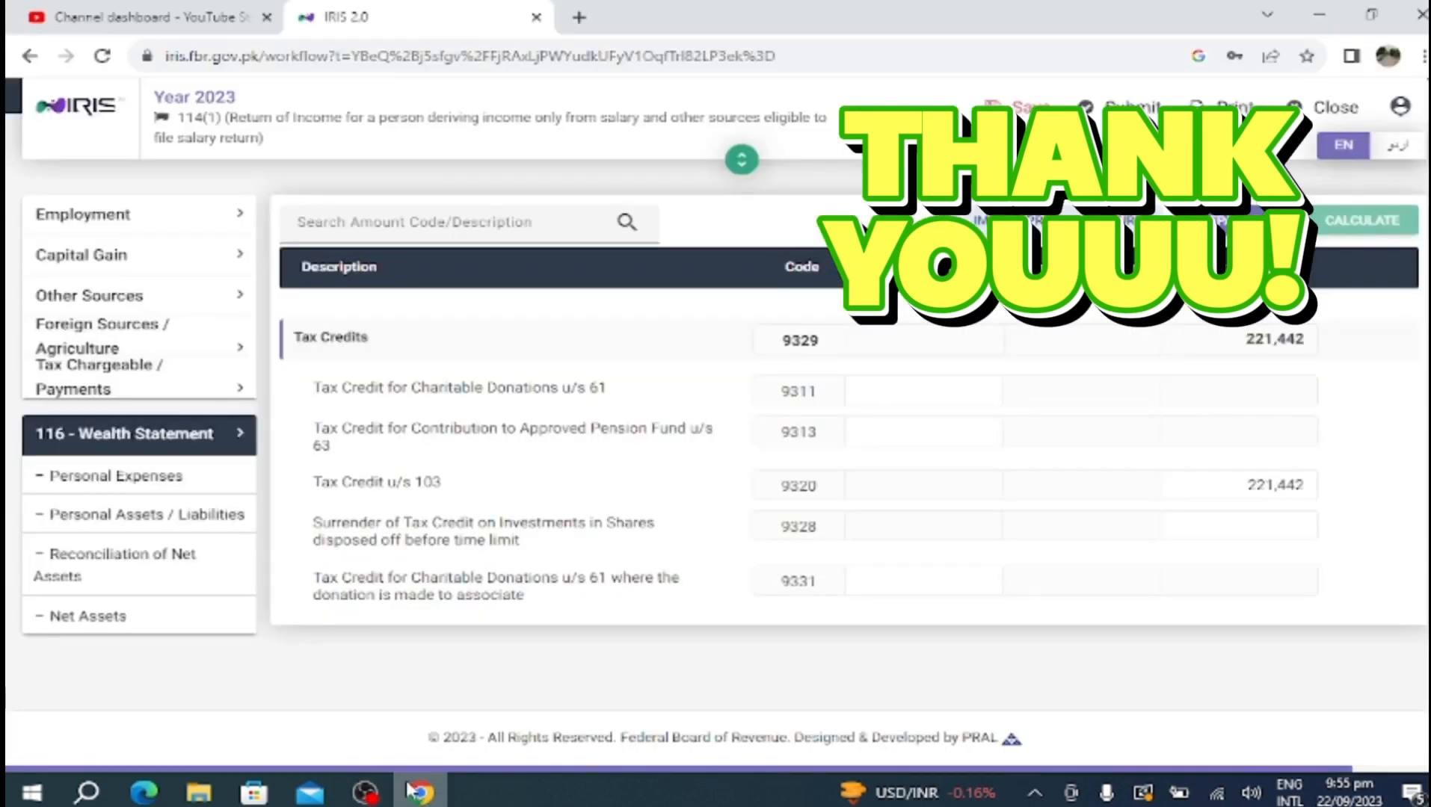
Step: In the wealth statement's Personal Expenses, set Rent to 0 and Vehicle Running / Maintenence to 240,000
{"action": "left_click", "coordinate": [201, 476]}
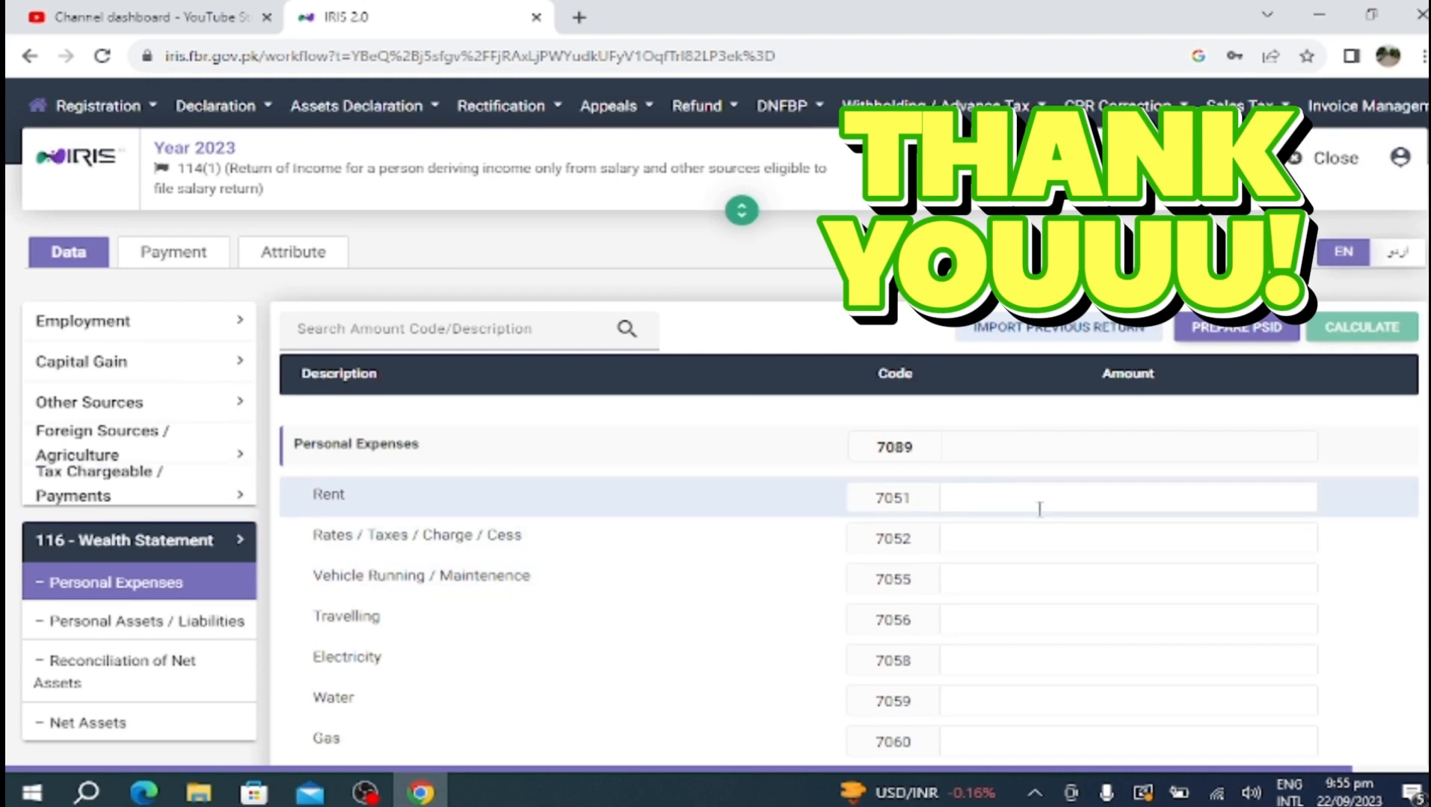
{"action": "left_click", "coordinate": [1107, 505]}
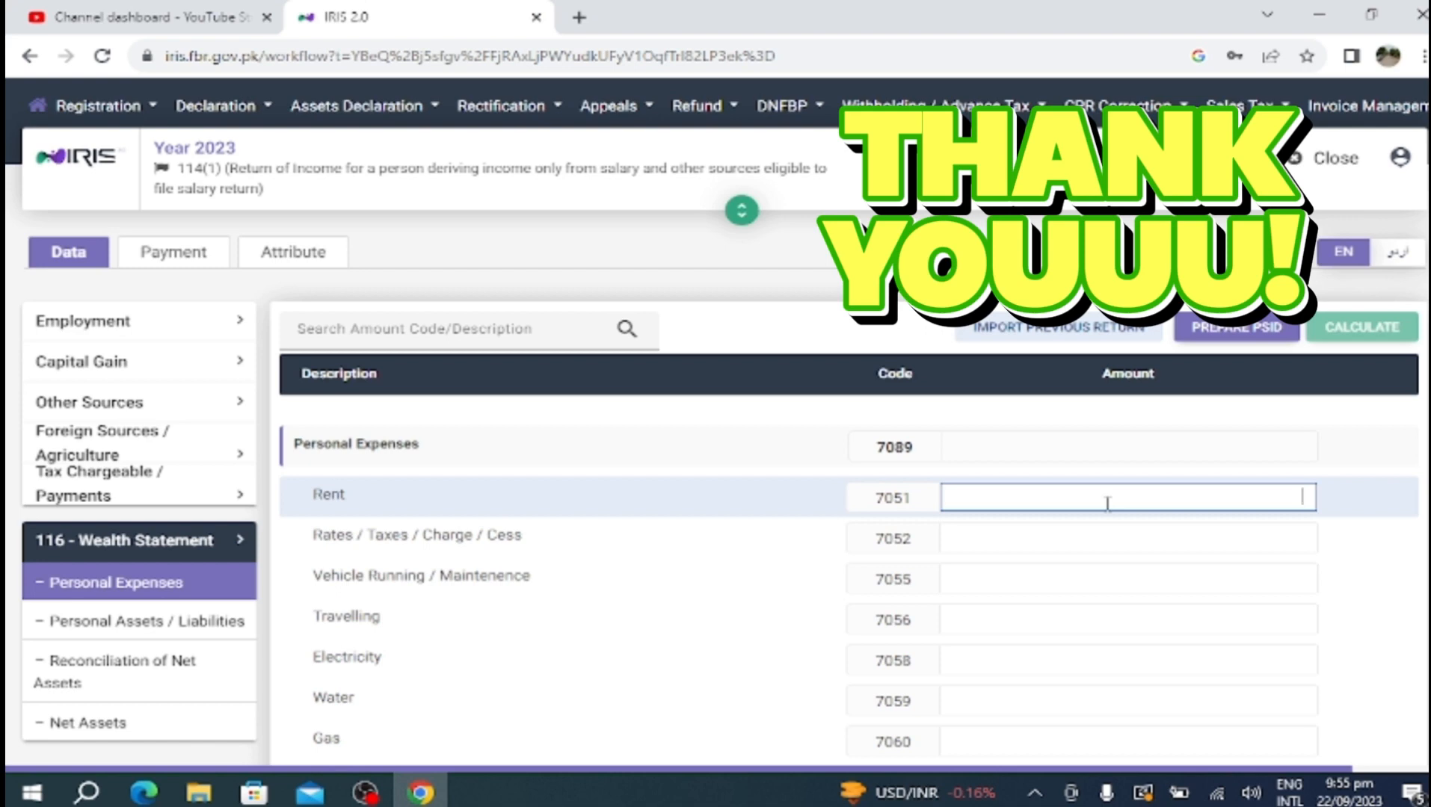
{"action": "type", "text": "0"}
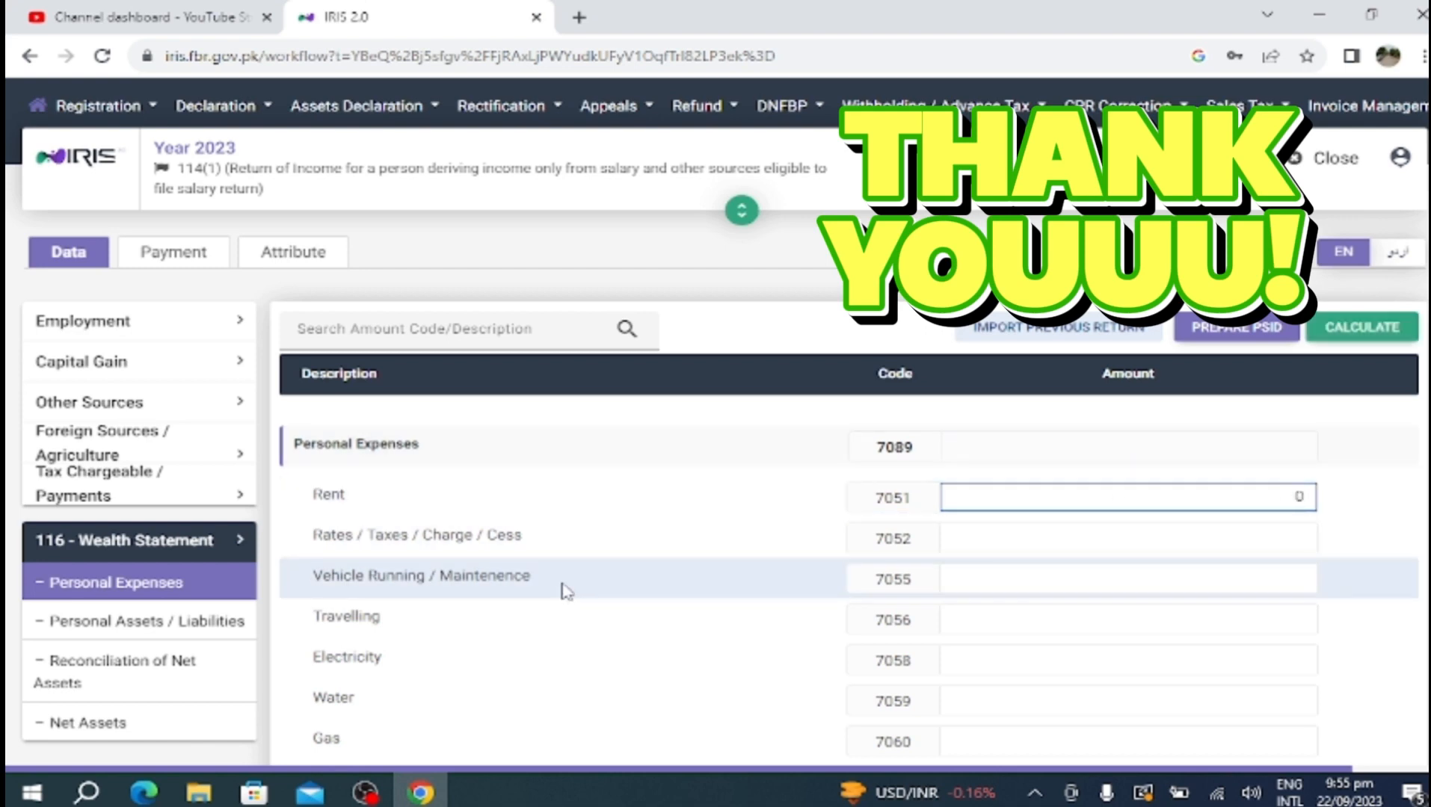
{"action": "left_click", "coordinate": [1228, 585]}
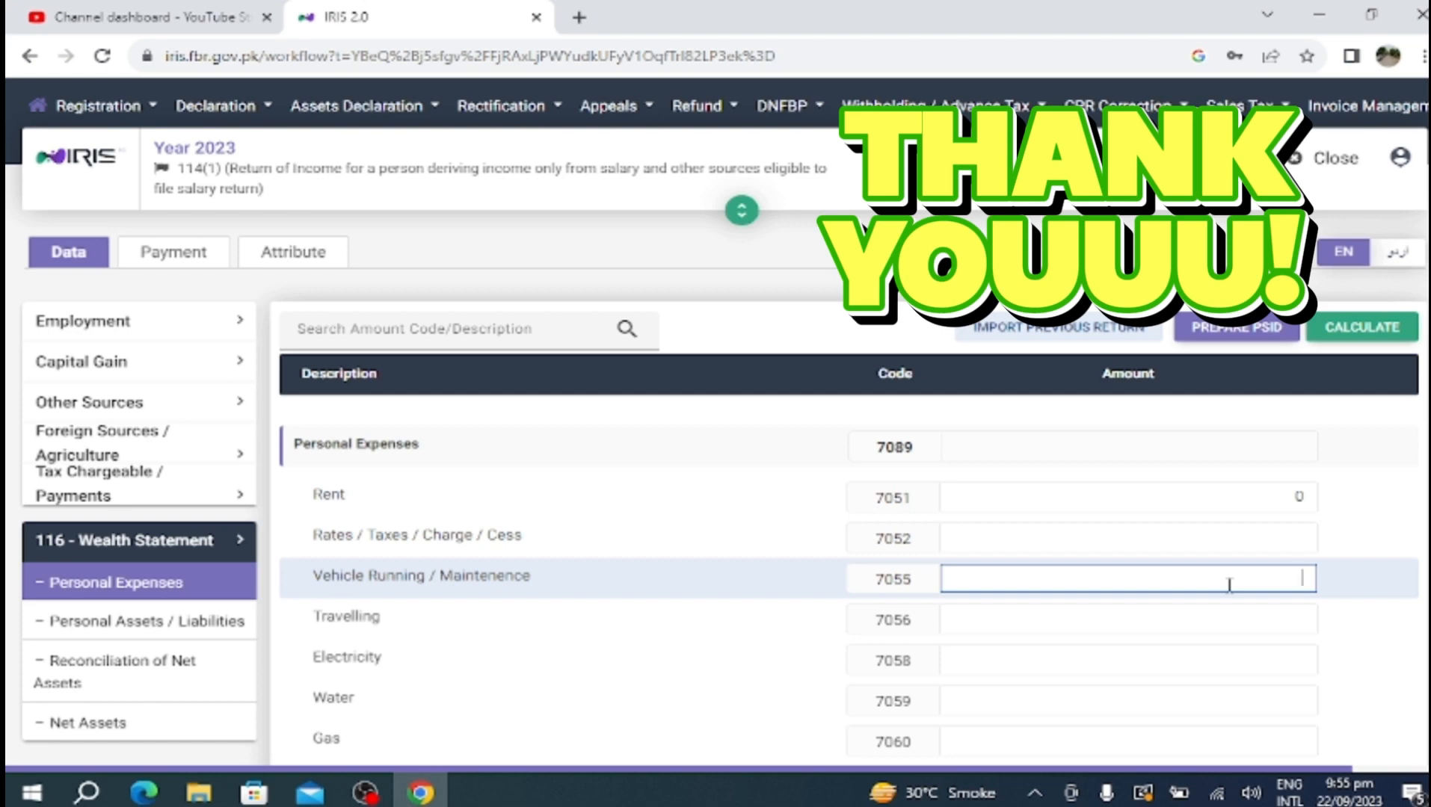
{"action": "type", "text": "240,000"}
Step: Enter personal expenses of 20,000 for Travelling, 250,000 for Electricity and 5,000 for Water
{"action": "left_click", "coordinate": [1156, 619]}
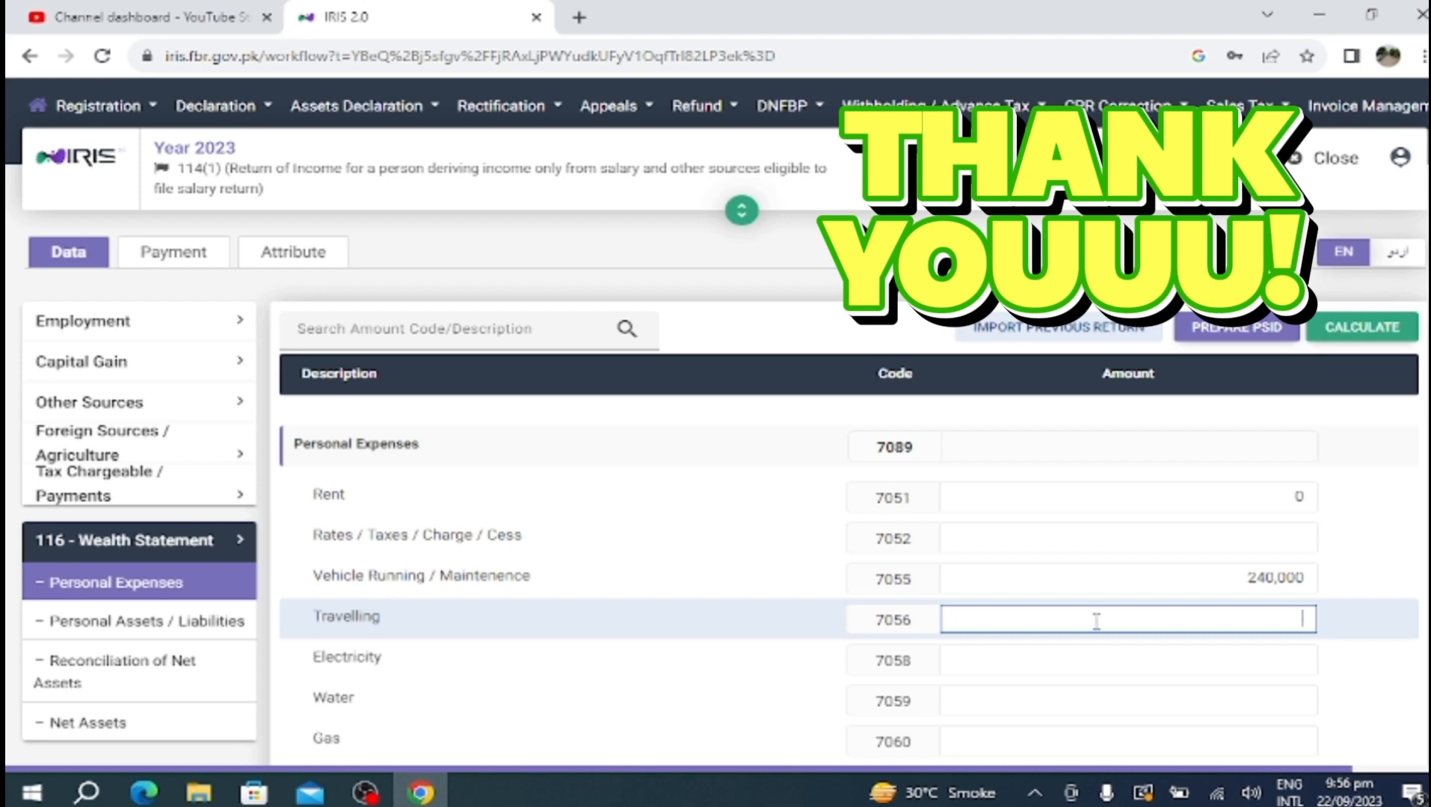
{"action": "type", "text": "200000"}
{"action": "left_click", "coordinate": [1093, 661]}
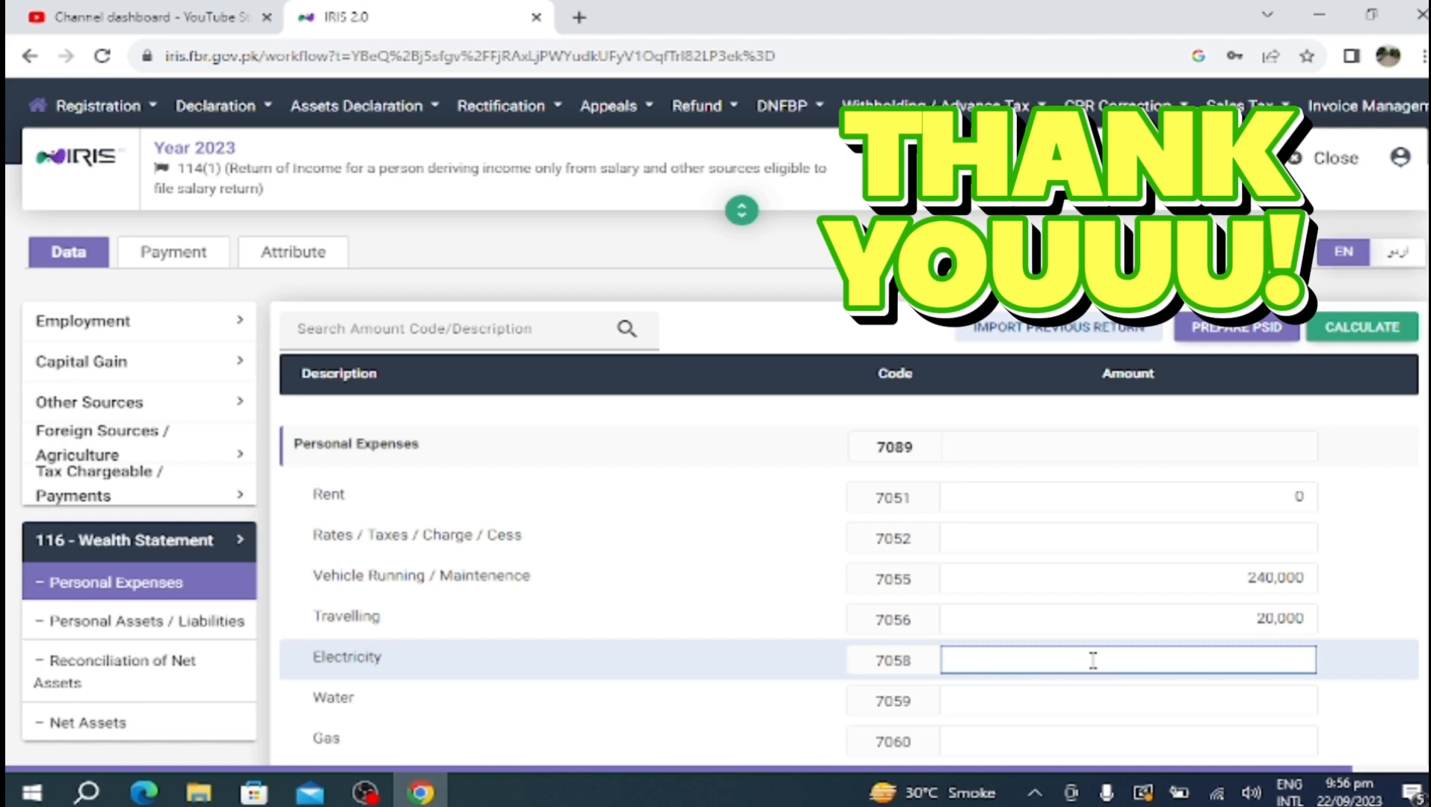
{"action": "type", "text": "250,000"}
{"action": "left_click", "coordinate": [1187, 704]}
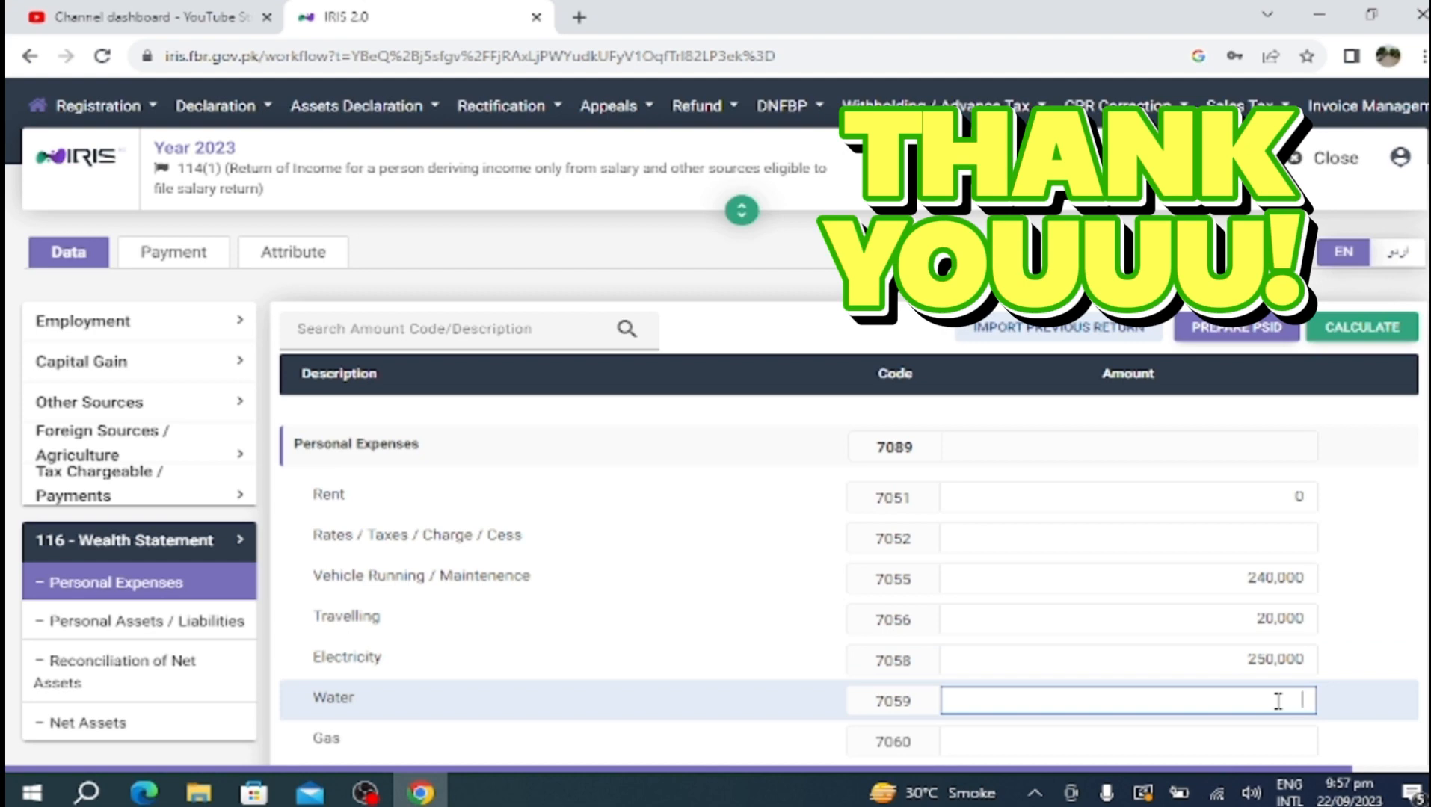
{"action": "type", "text": "5,000"}
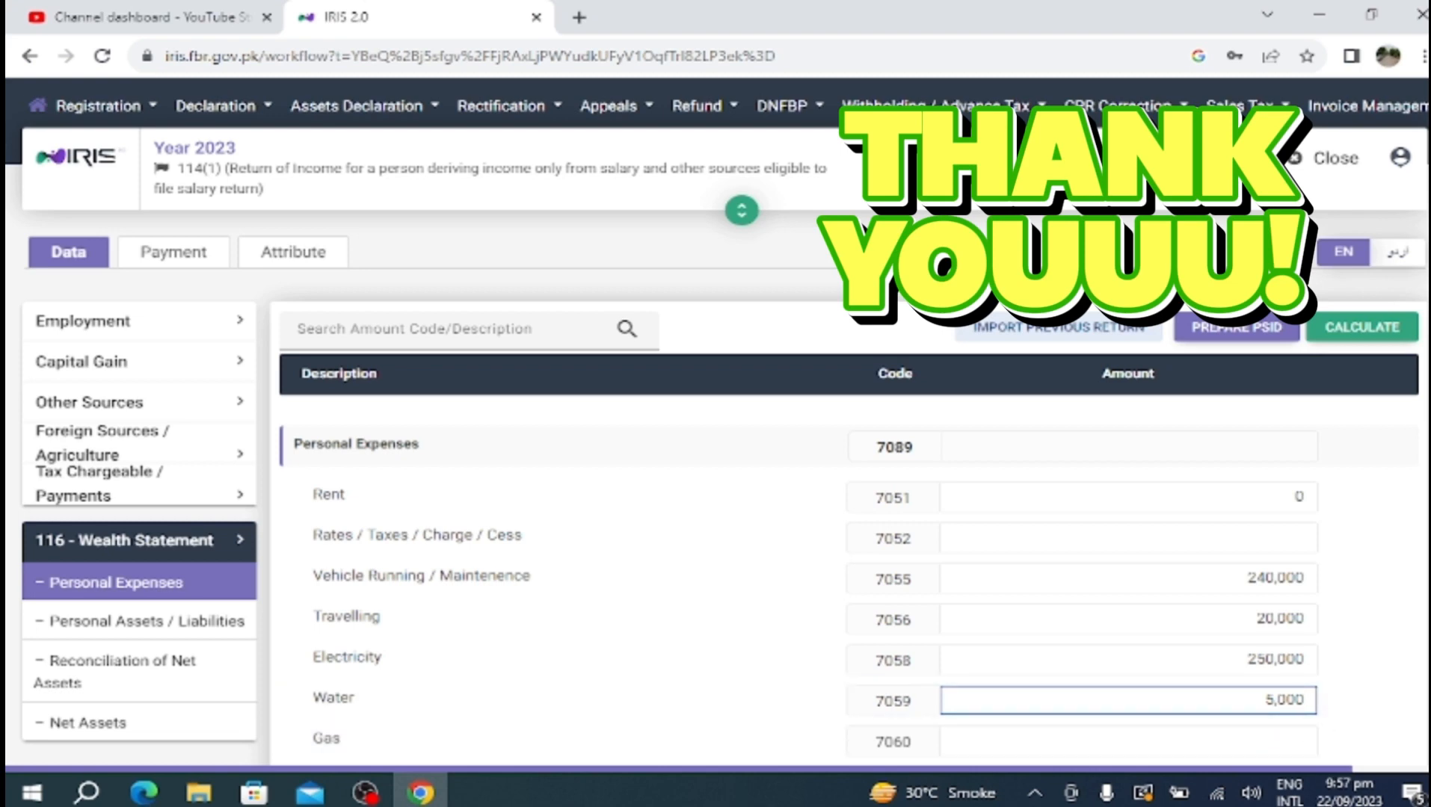
{"action": "scroll", "coordinate": [747, 448], "scroll_direction": "down", "scroll_amount": 3}
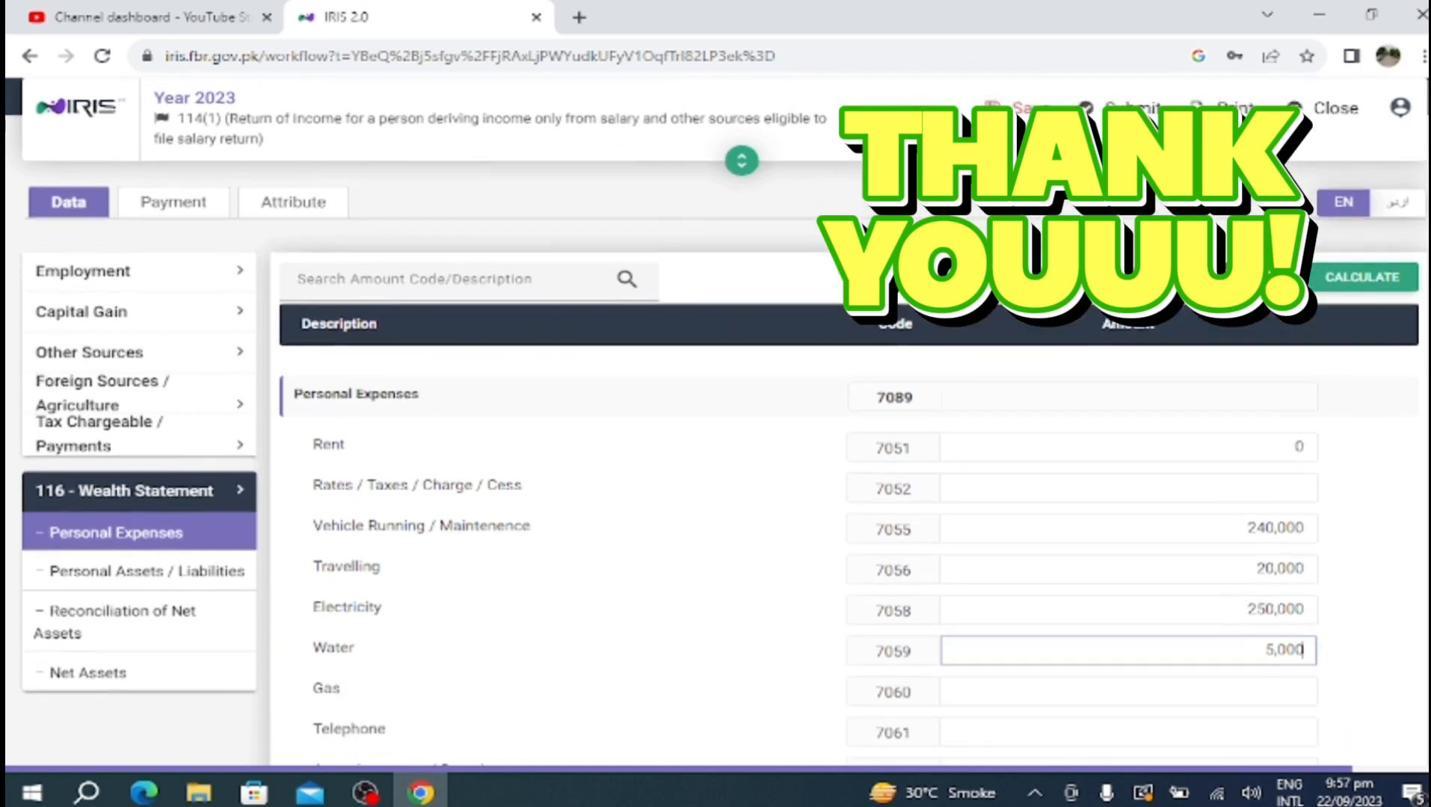
{"action": "scroll", "coordinate": [747, 486], "scroll_direction": "up", "scroll_amount": 1}
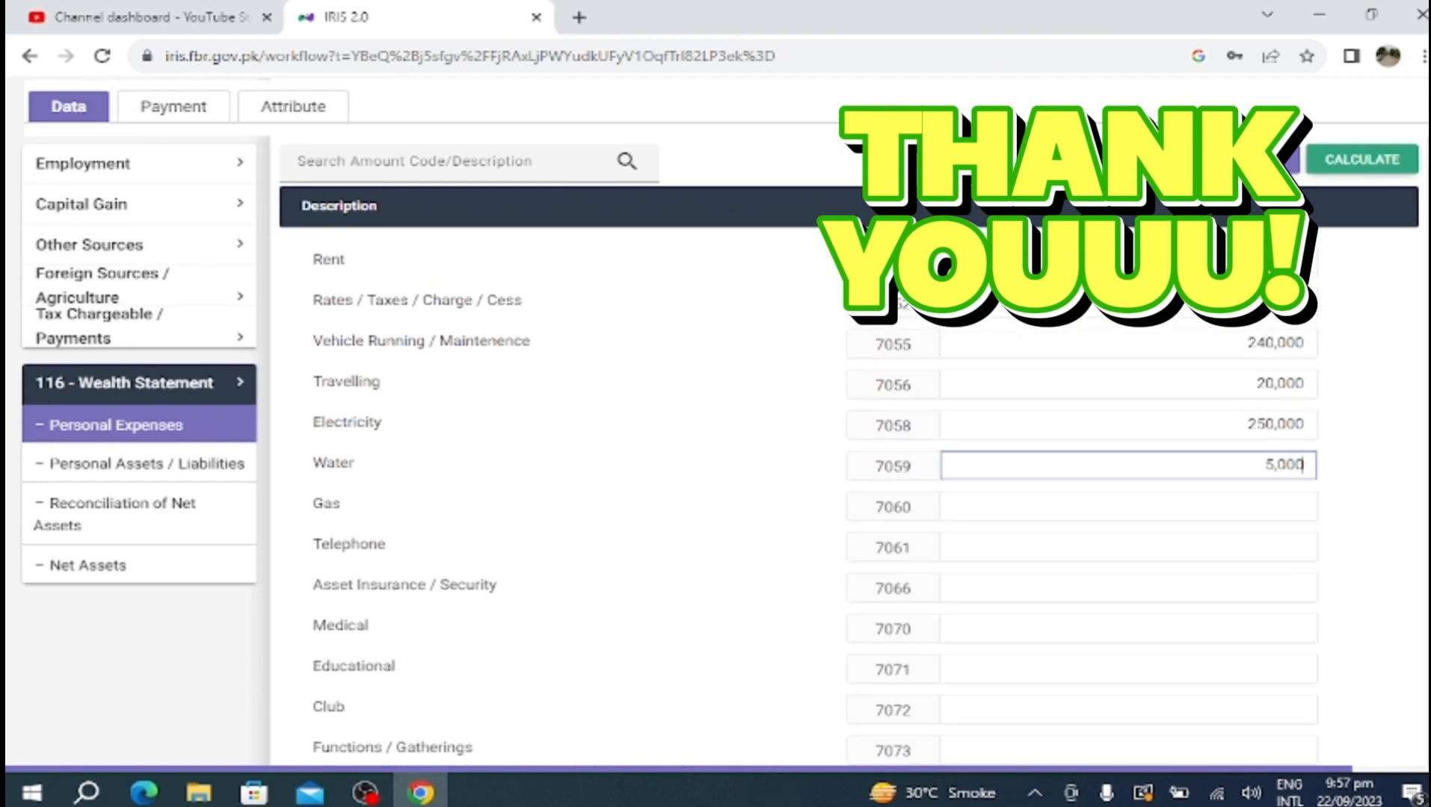